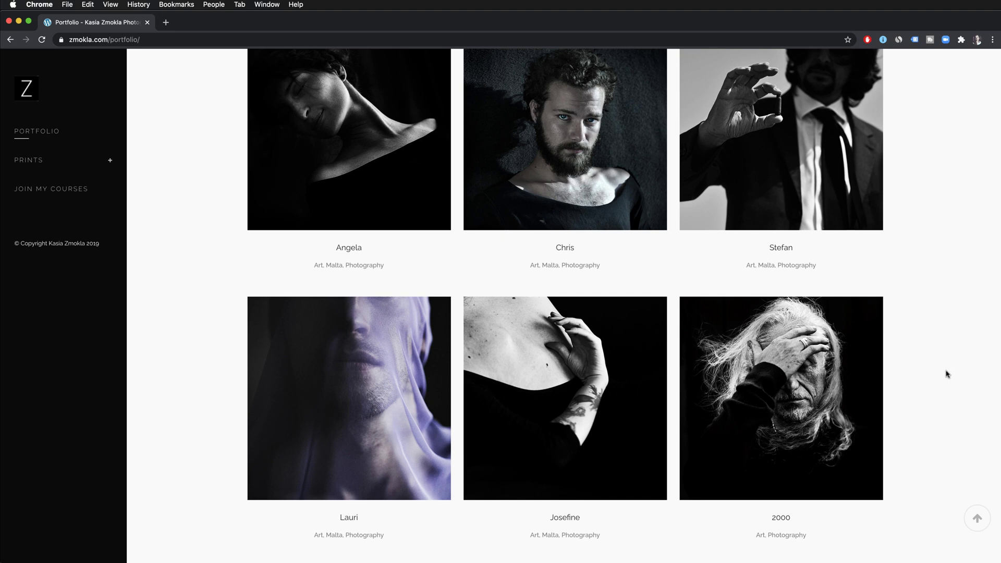
# - Open the 2000 project page in Chrome and scroll through its double-exposure photos
pyautogui.moveTo(807, 399)
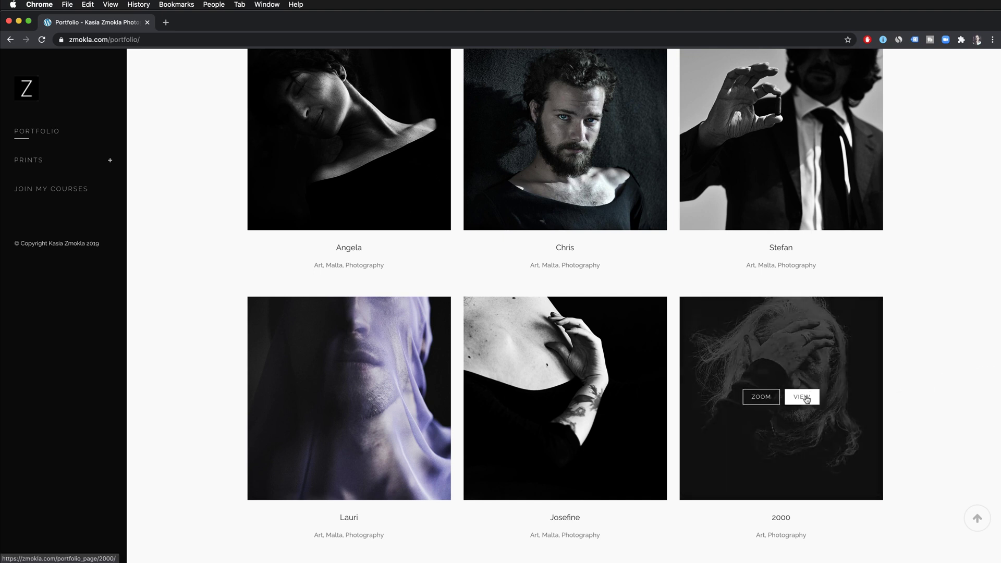
pyautogui.click(806, 397)
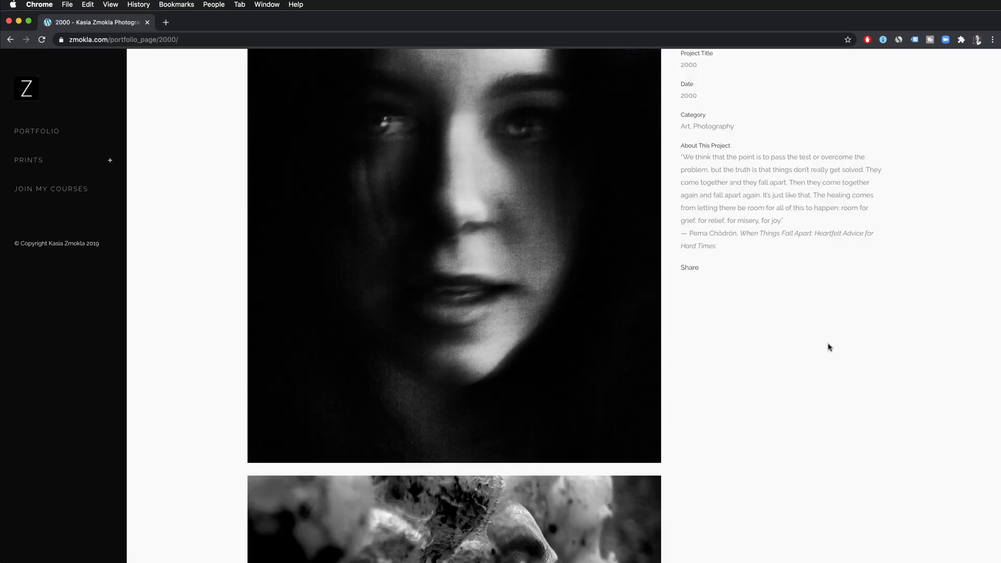
pyautogui.scroll(-6, 790, 310)
pyautogui.scroll(-1, 790, 310)
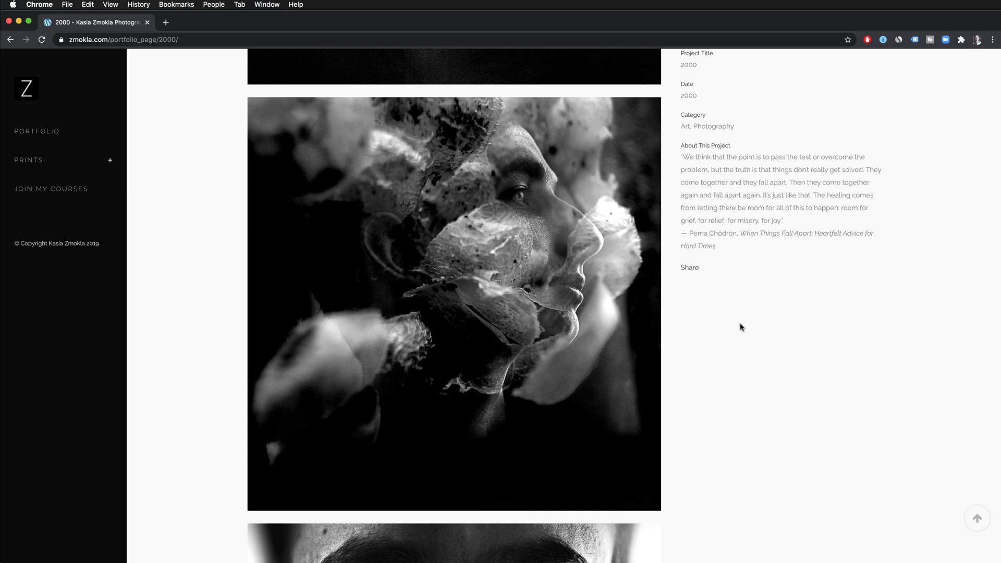
pyautogui.scroll(-4, 703, 345)
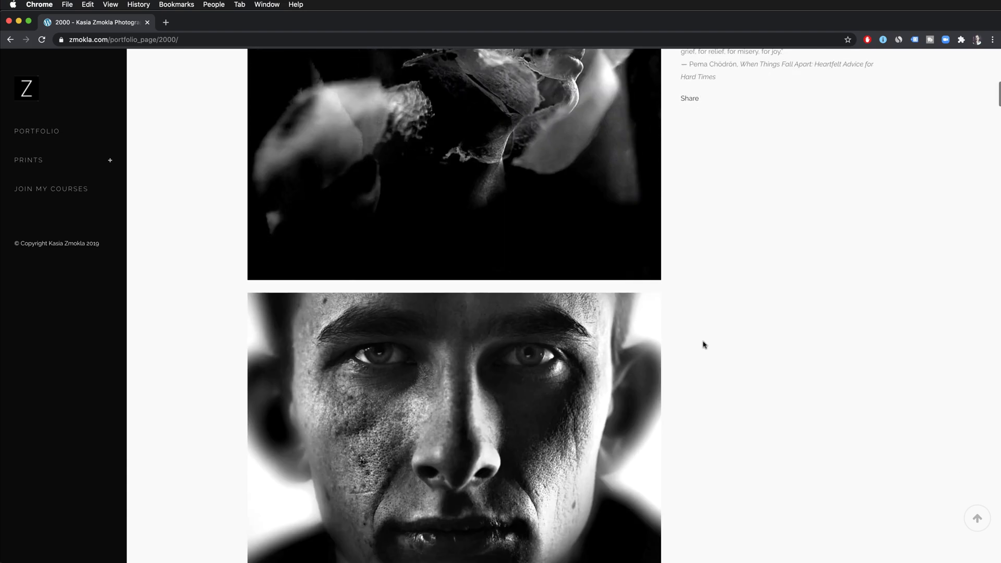
pyautogui.scroll(-12, 703, 345)
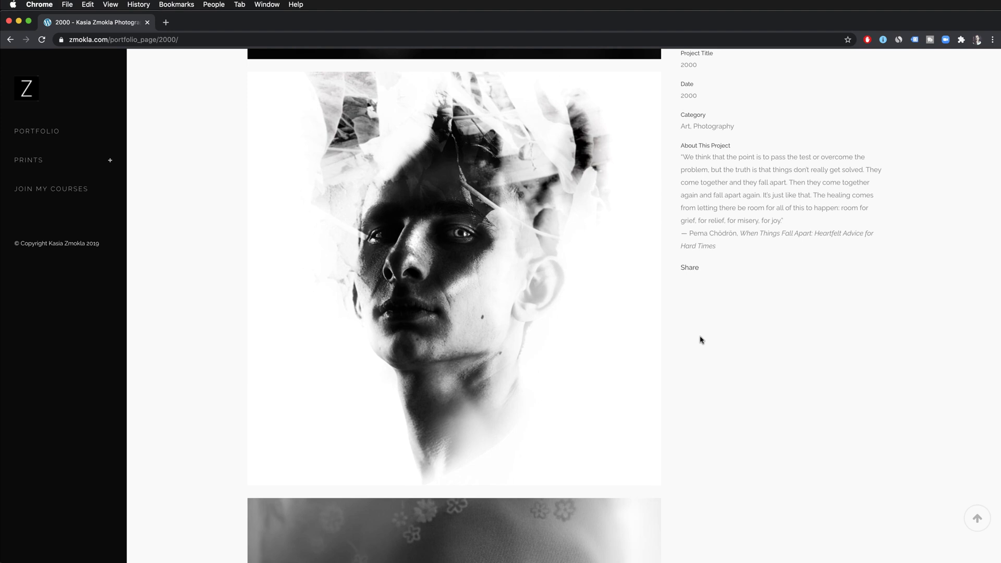
pyautogui.scroll(-10, 532, 244)
pyautogui.scroll(-15, 531, 244)
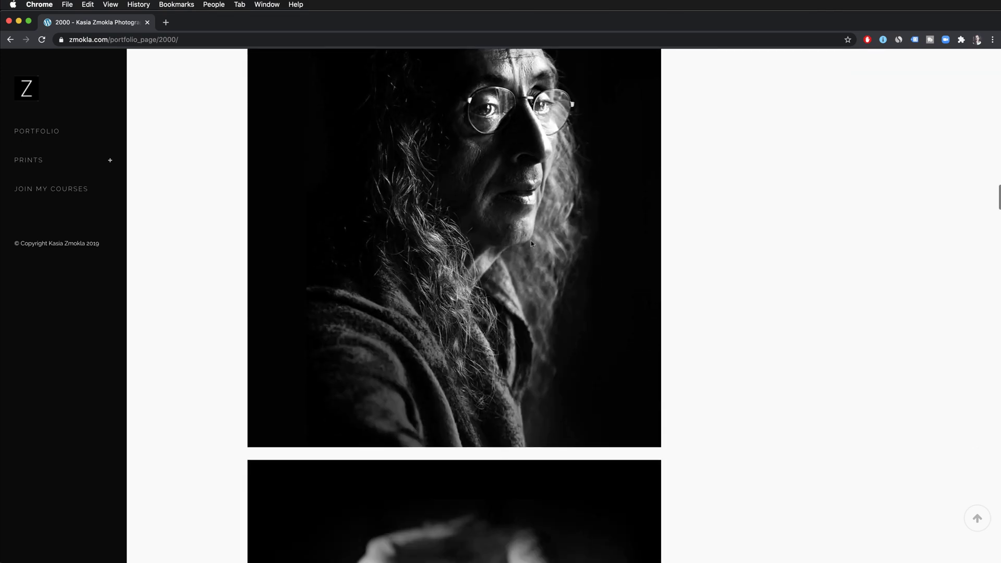
pyautogui.scroll(-10, 532, 243)
pyautogui.scroll(-10, 531, 244)
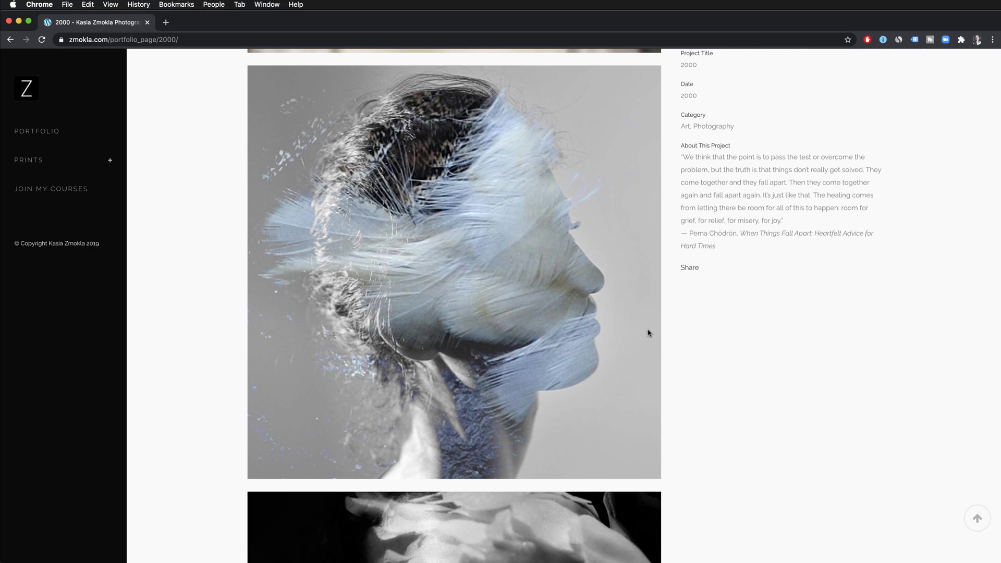
pyautogui.scroll(-4, 649, 333)
pyautogui.scroll(-5, 648, 331)
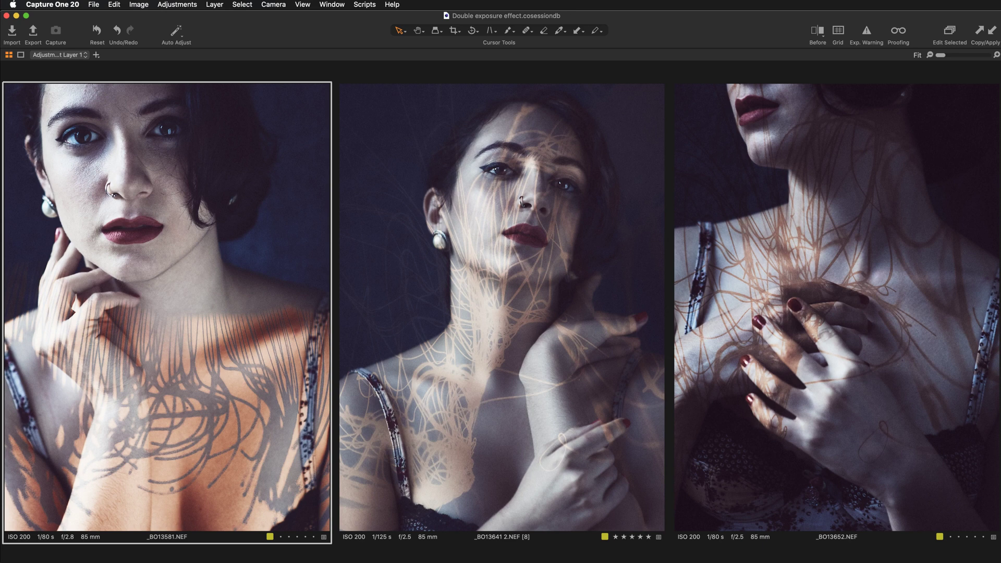
# - Show the Tools panel and detach the Layers tool as a floating window over the viewer
pyautogui.press('super+alt+t')
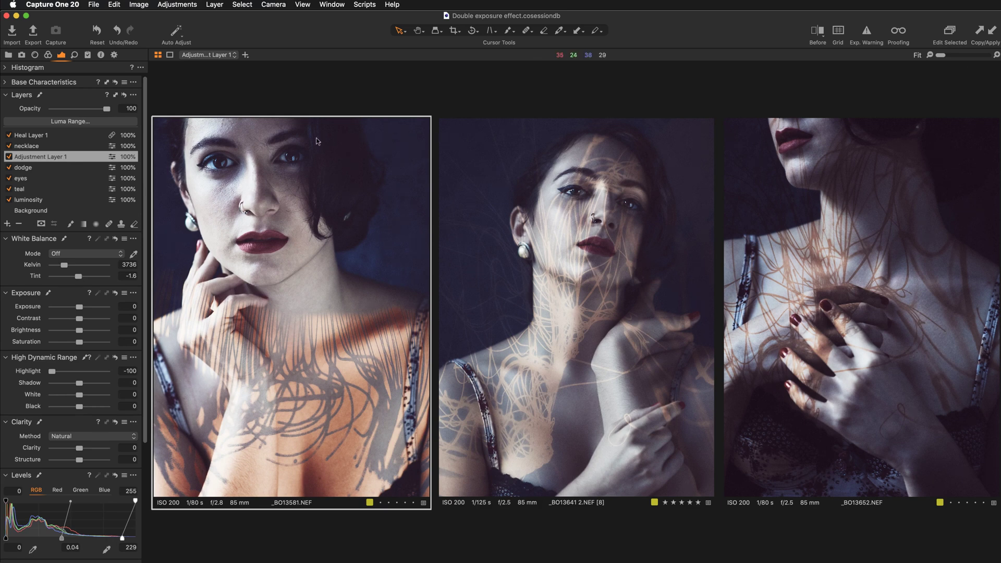
pyautogui.moveTo(66, 95); pyautogui.dragTo(532, 75)
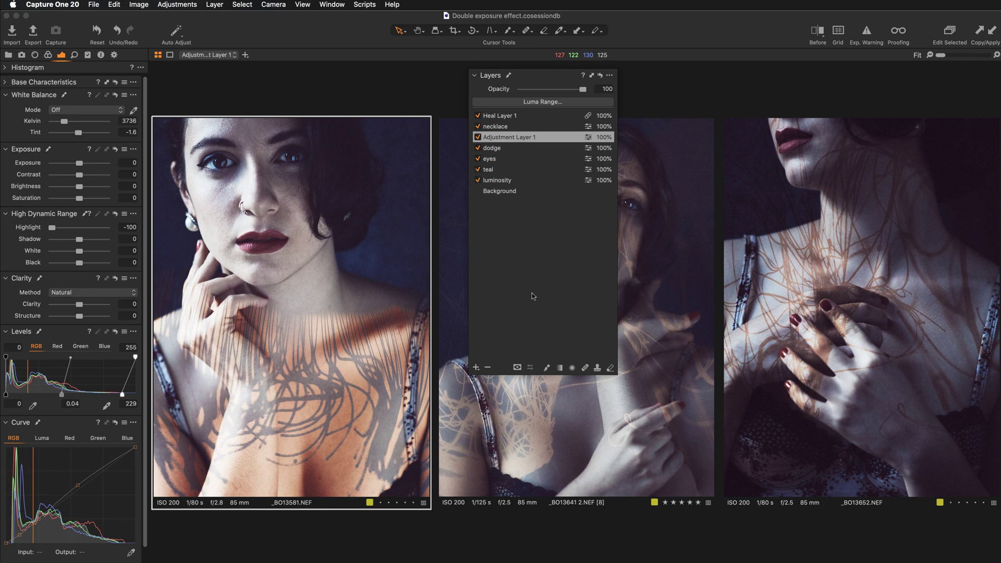
# - Toggle the left portrait's necklace layer off and back on to compare its texture
pyautogui.click(480, 127)
pyautogui.click(478, 127)
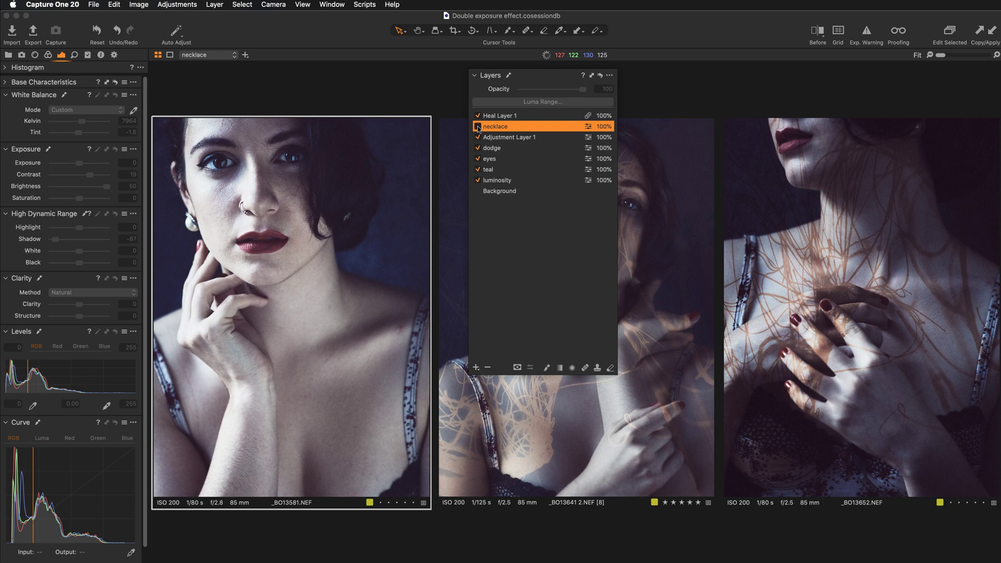
pyautogui.click(478, 126)
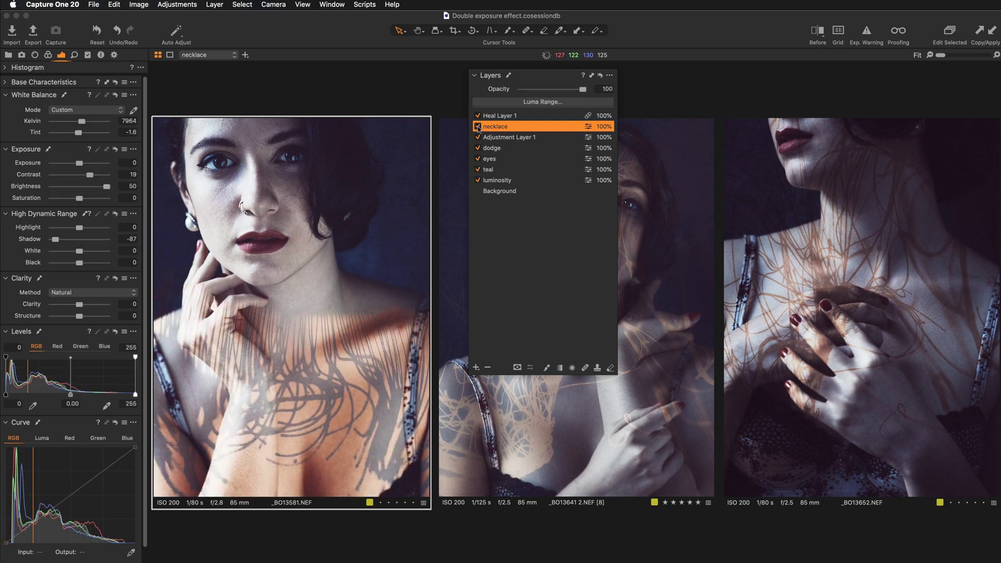
pyautogui.moveTo(512, 79); pyautogui.dragTo(289, 82)
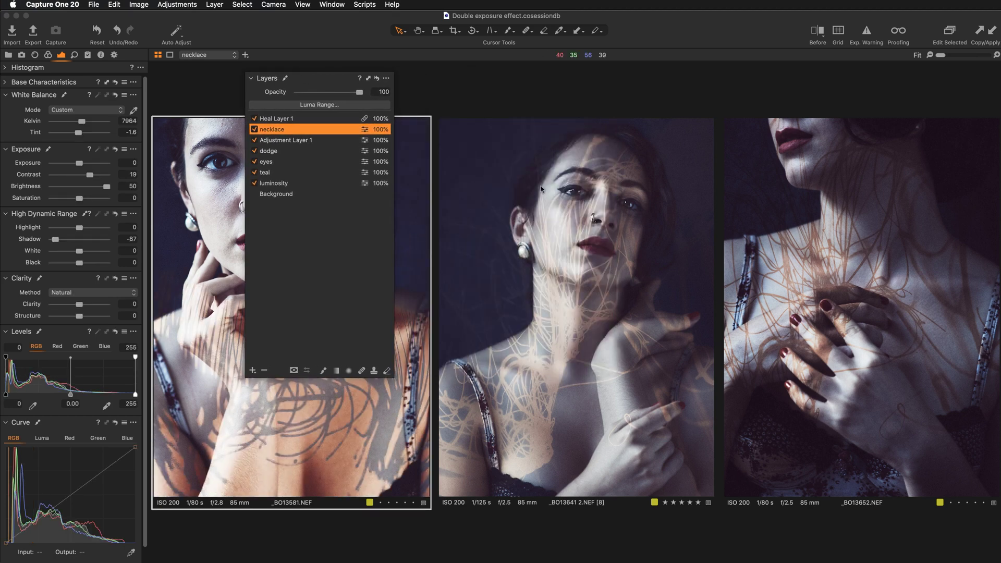
# - Toggle the right portrait's jelly layer off and on, then show the Browser filmstrip
pyautogui.click(804, 206)
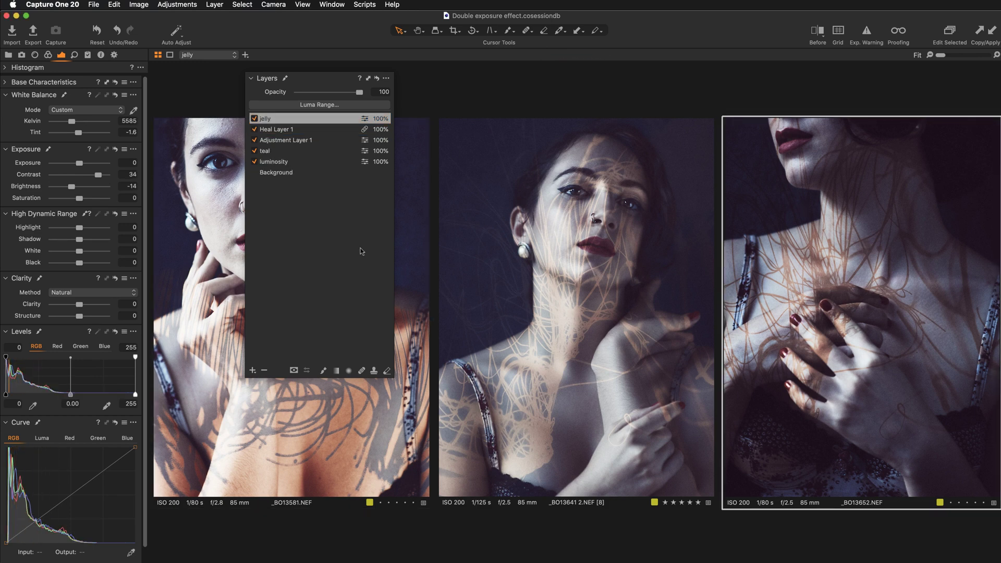
pyautogui.click(254, 119)
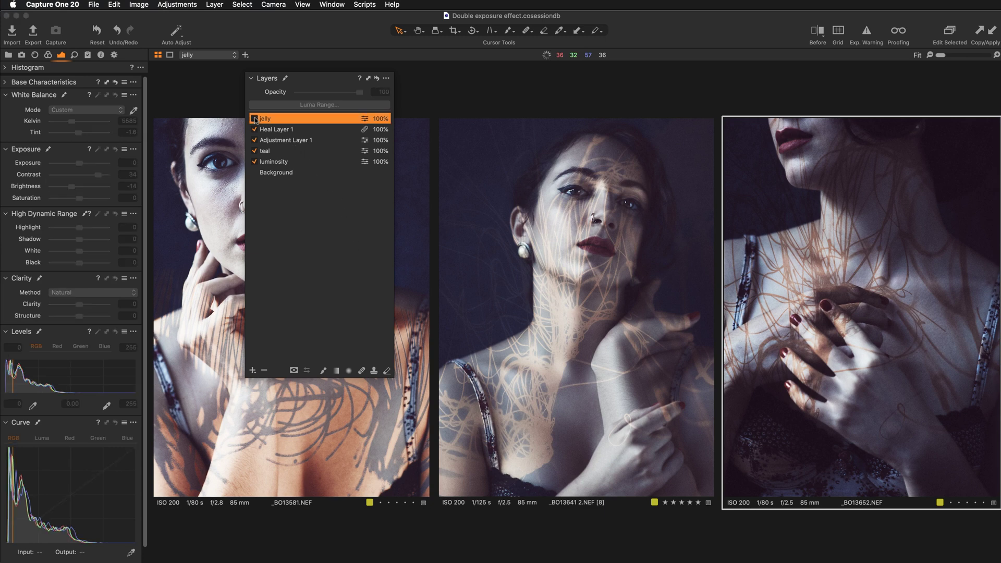
pyautogui.click(255, 119)
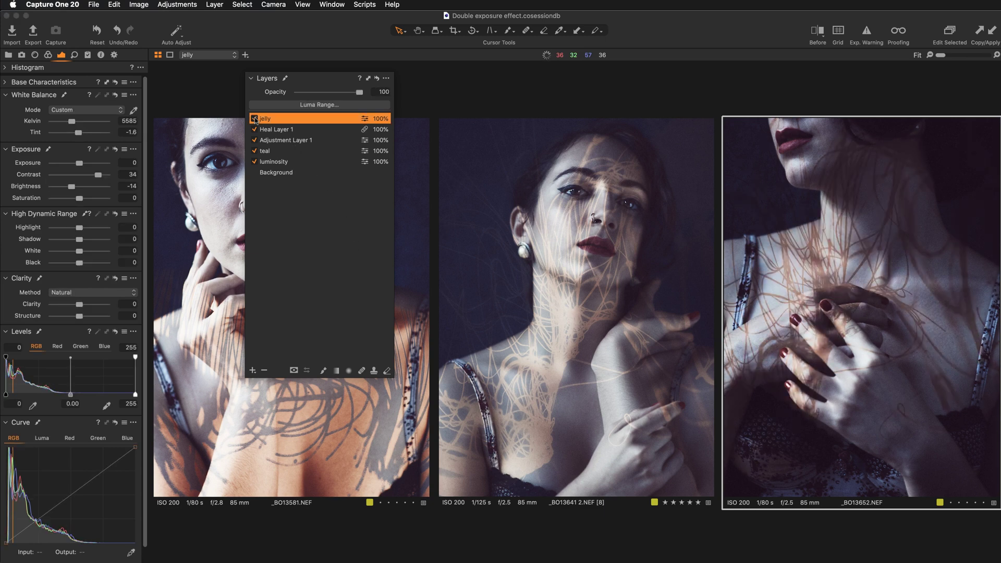
pyautogui.press('super+b')
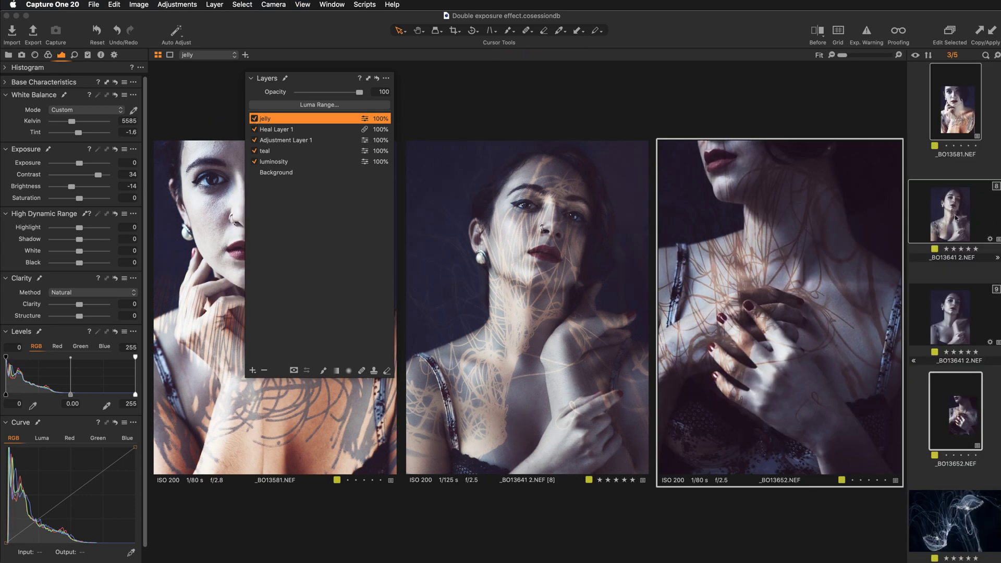
# - View finished portrait _BO13641 2.NEF [8] alone, move Layers right, then open untextured variant [9]
pyautogui.click(943, 174)
pyautogui.click(961, 215)
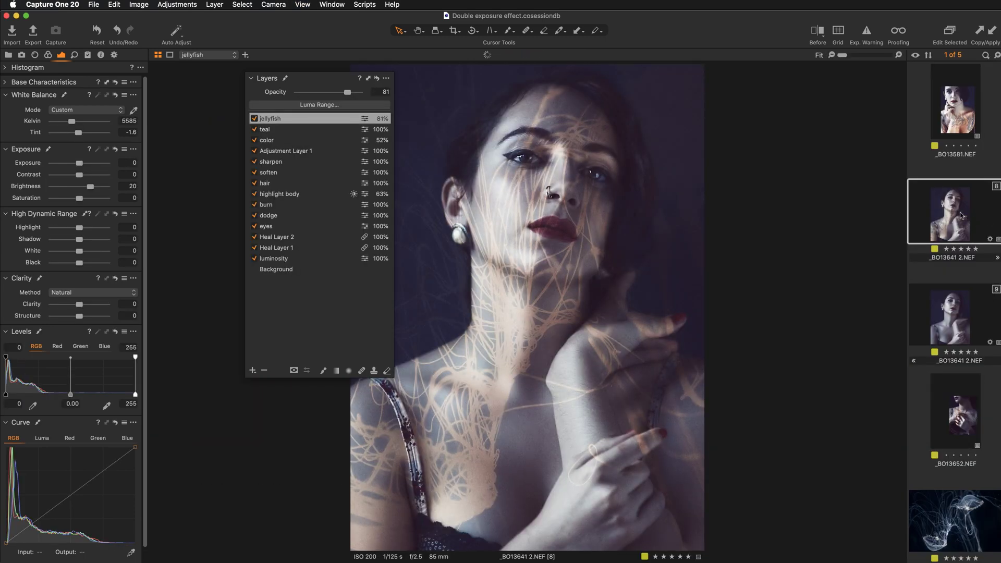
pyautogui.moveTo(320, 82); pyautogui.dragTo(816, 90)
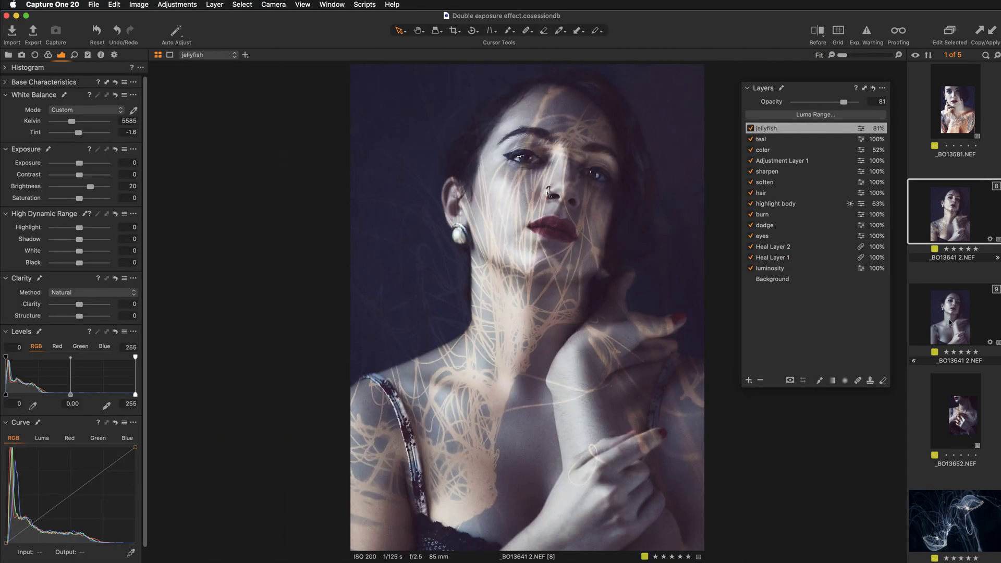
pyautogui.click(950, 323)
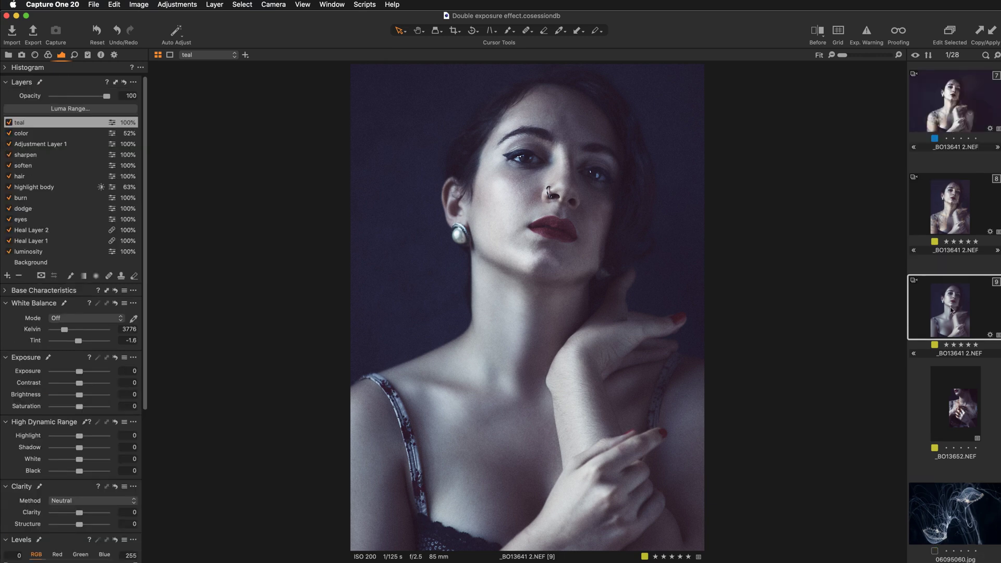
# - Open the jellyfish photo 06095060.jpg from the Browser filmstrip
pyautogui.click(955, 519)
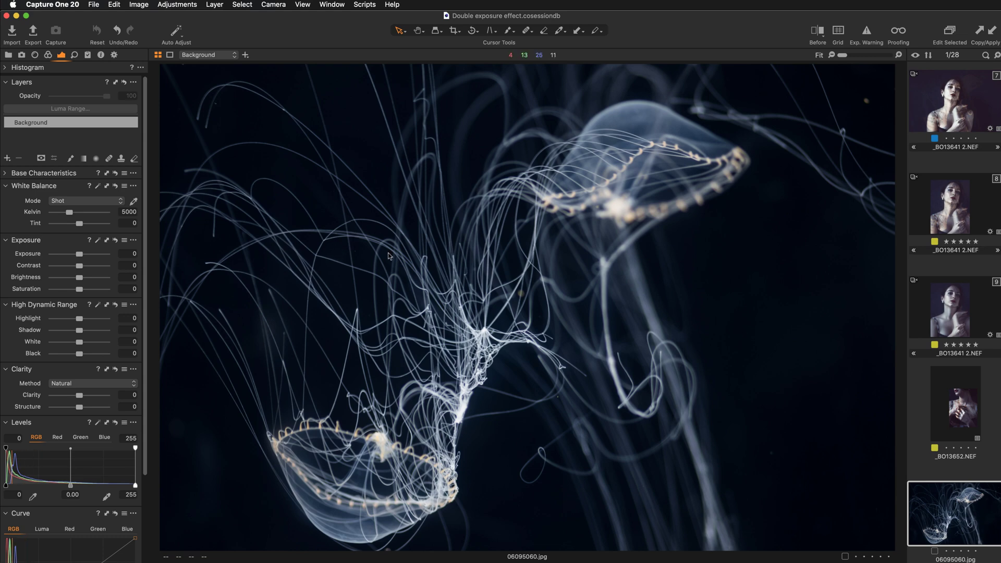
# - Inspect the jellyfish photo at 100%, panning across the tentacles, then fit it to view
pyautogui.press('super+alt+0')
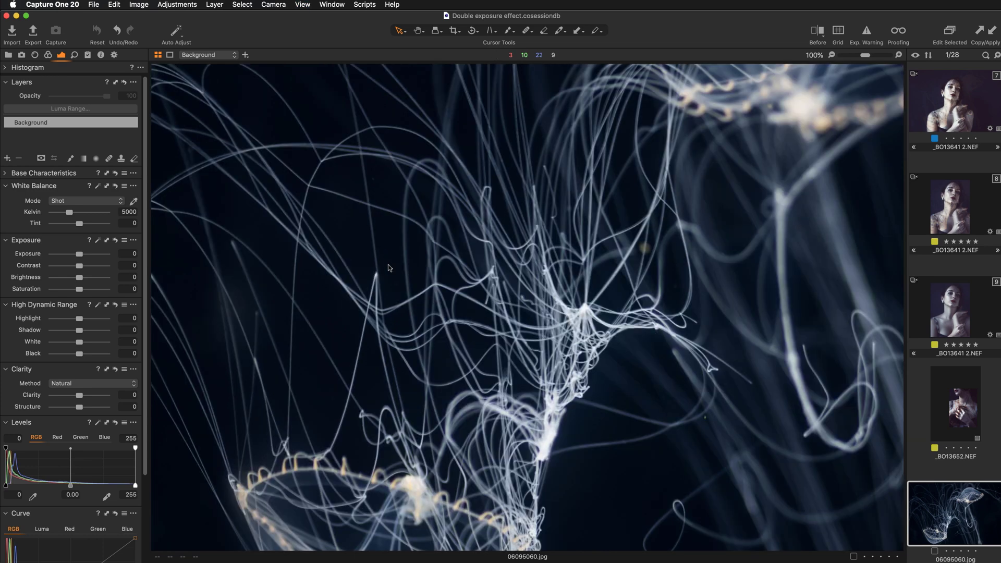
pyautogui.click(419, 31)
pyautogui.moveTo(565, 411); pyautogui.dragTo(604, 257)
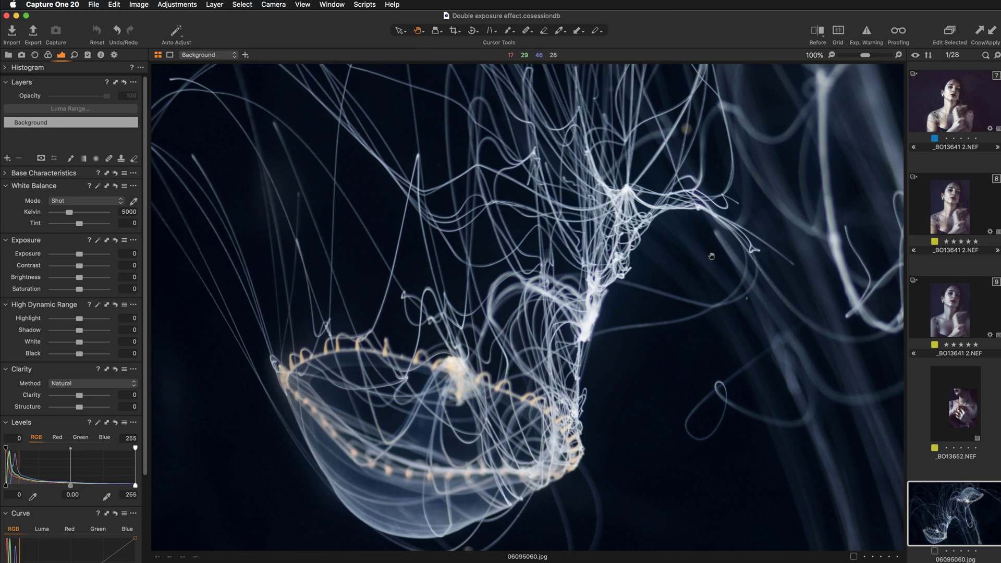
pyautogui.moveTo(732, 199); pyautogui.dragTo(604, 427)
pyautogui.moveTo(592, 239); pyautogui.dragTo(663, 118)
pyautogui.moveTo(594, 291); pyautogui.dragTo(653, 172)
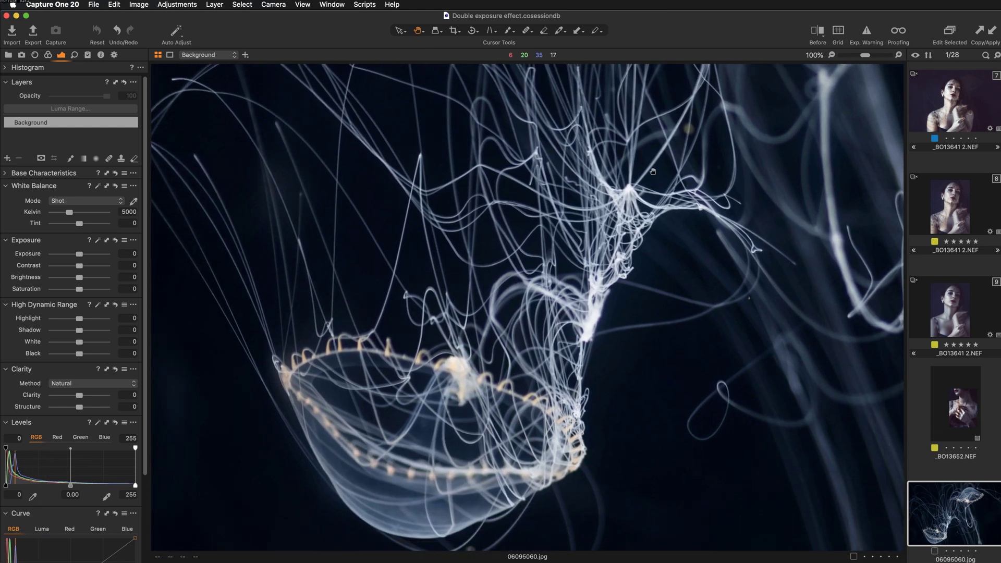
pyautogui.press('super+0')
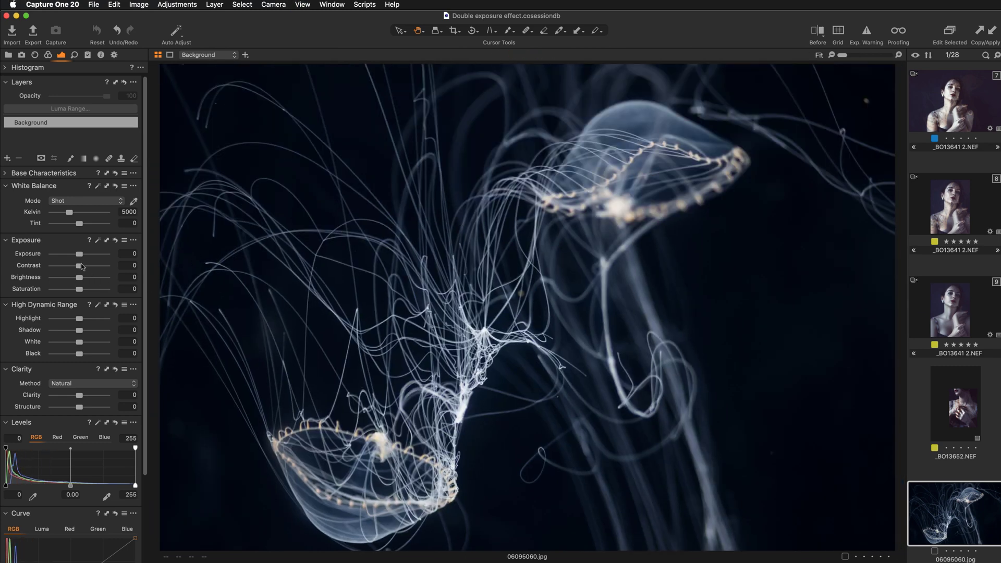
# - Keep the jellyfish photo's contrast at 15 and bring up the add-layer options
pyautogui.moveTo(79, 266); pyautogui.dragTo(87, 266)
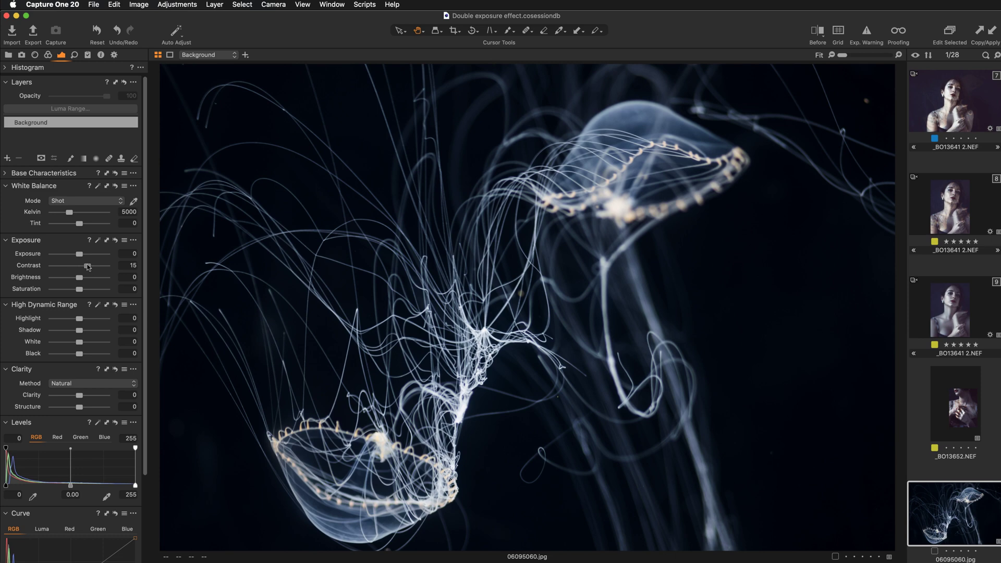
pyautogui.doubleClick(28, 266)
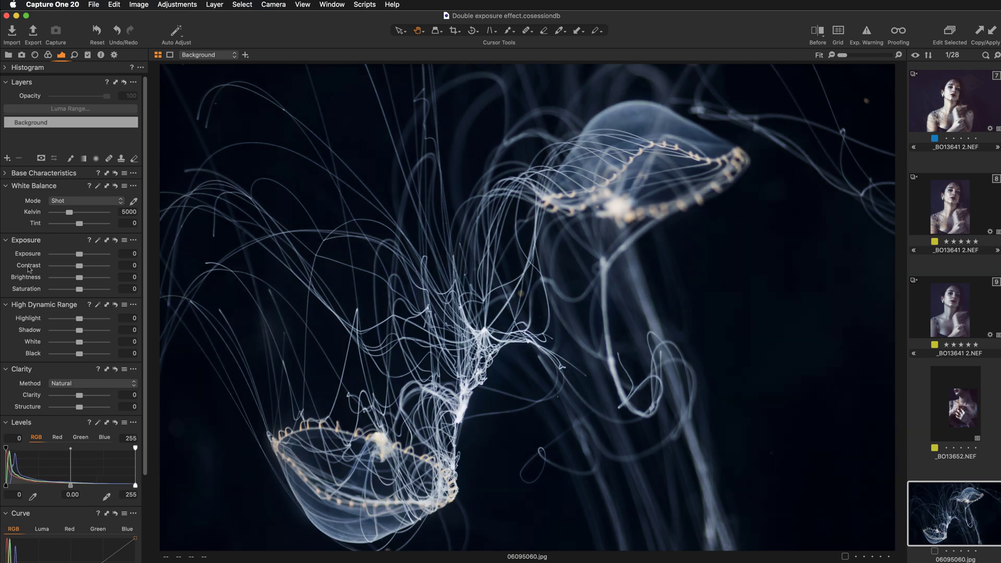
pyautogui.press('super+z')
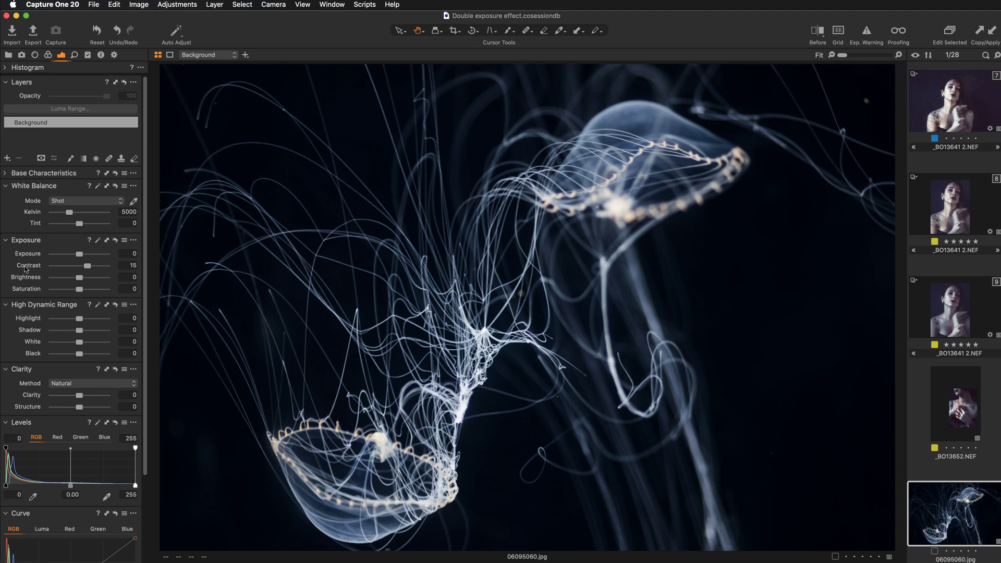
pyautogui.click(7, 158)
# - Add a filled adjustment layer and open its Luma Range with Display Mask on
pyautogui.click(20, 173)
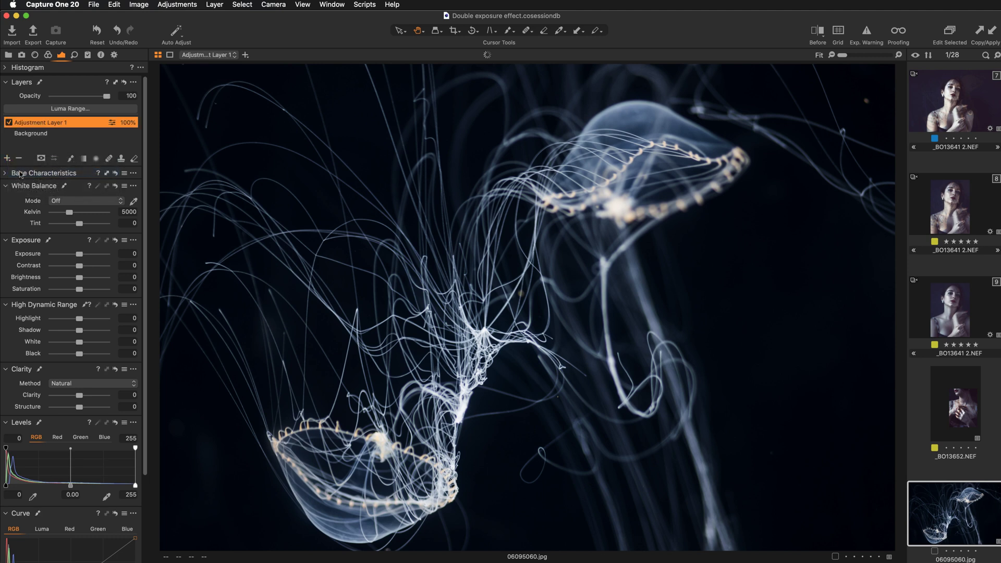
pyautogui.click(72, 110)
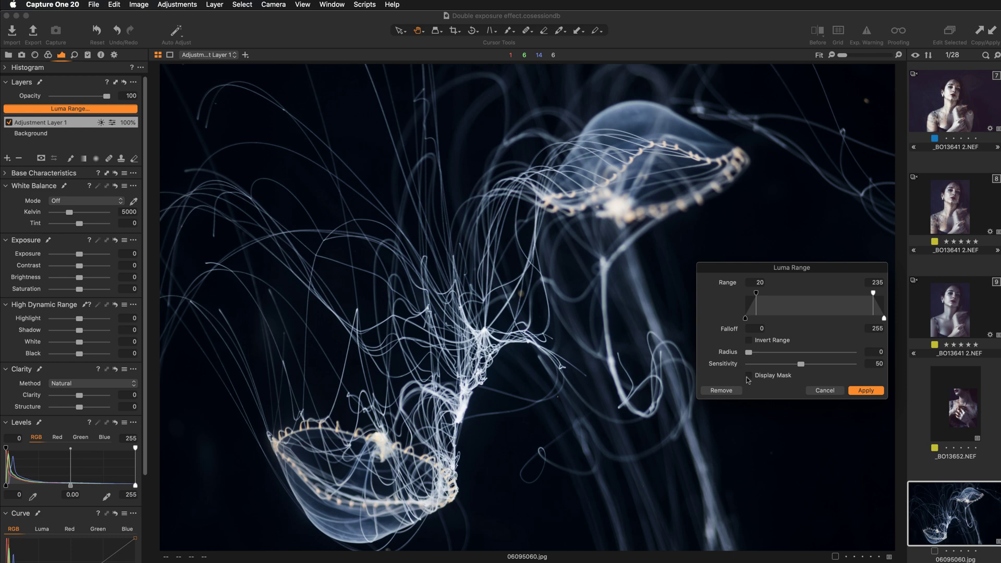
pyautogui.click(749, 376)
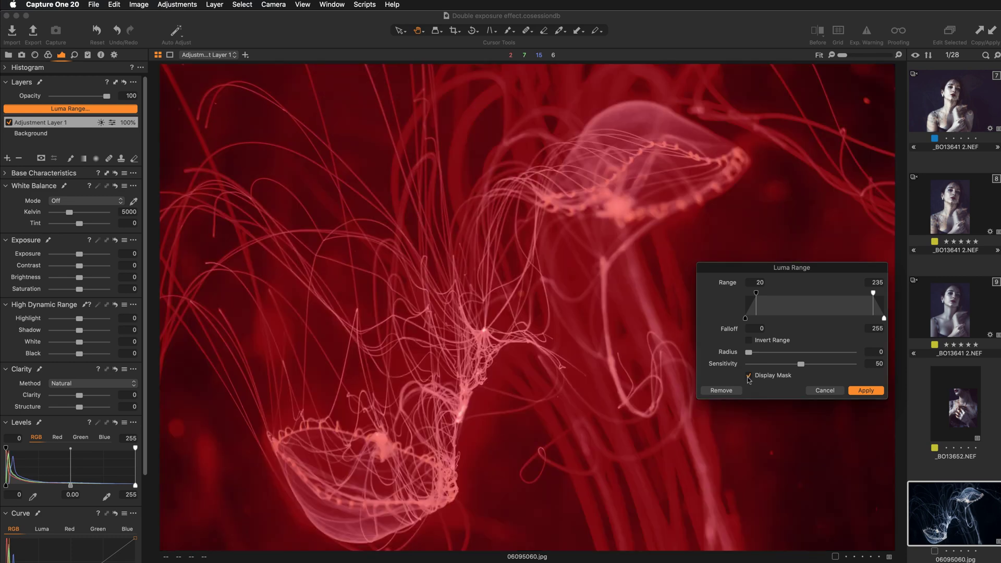
# - Set the luma range to roughly 50–255, comparing the mask on and off
pyautogui.moveTo(873, 293); pyautogui.dragTo(891, 294)
pyautogui.moveTo(756, 293); pyautogui.dragTo(824, 293)
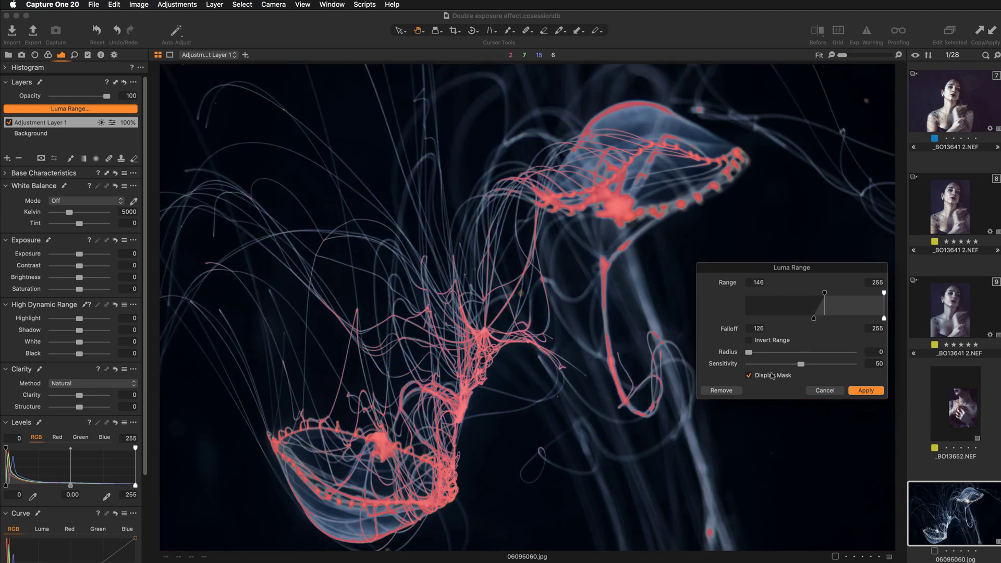
pyautogui.click(749, 376)
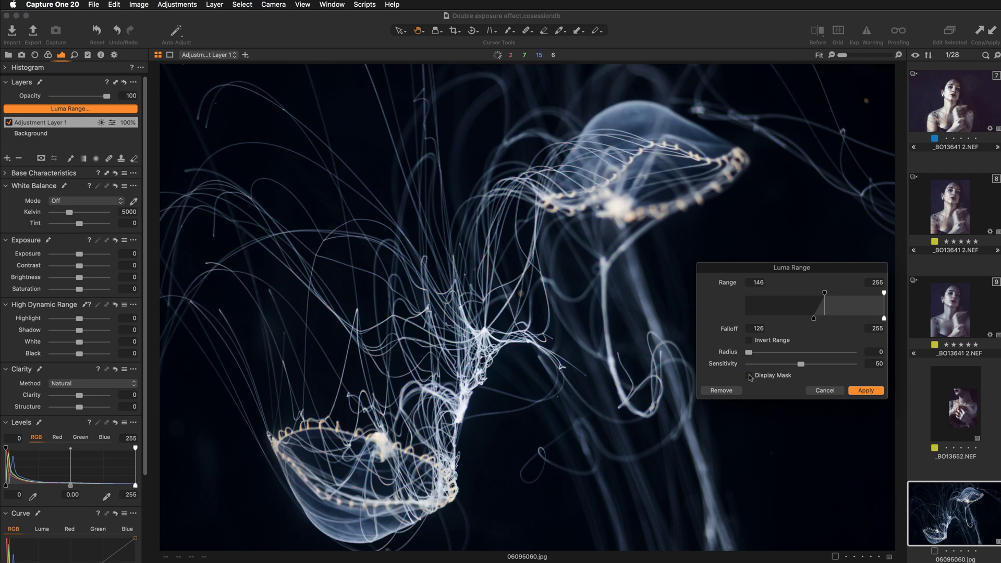
pyautogui.click(750, 376)
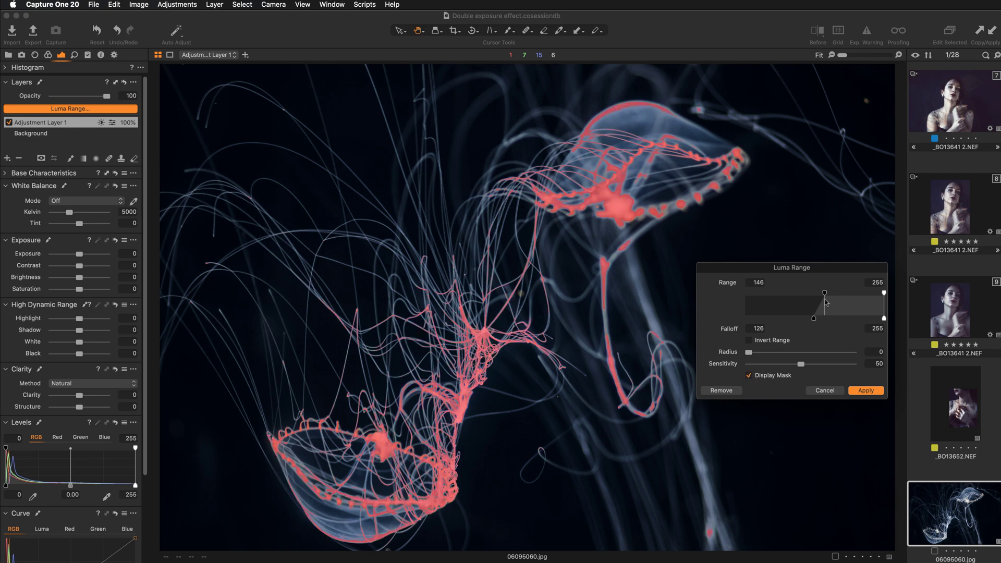
pyautogui.moveTo(824, 294); pyautogui.dragTo(774, 296)
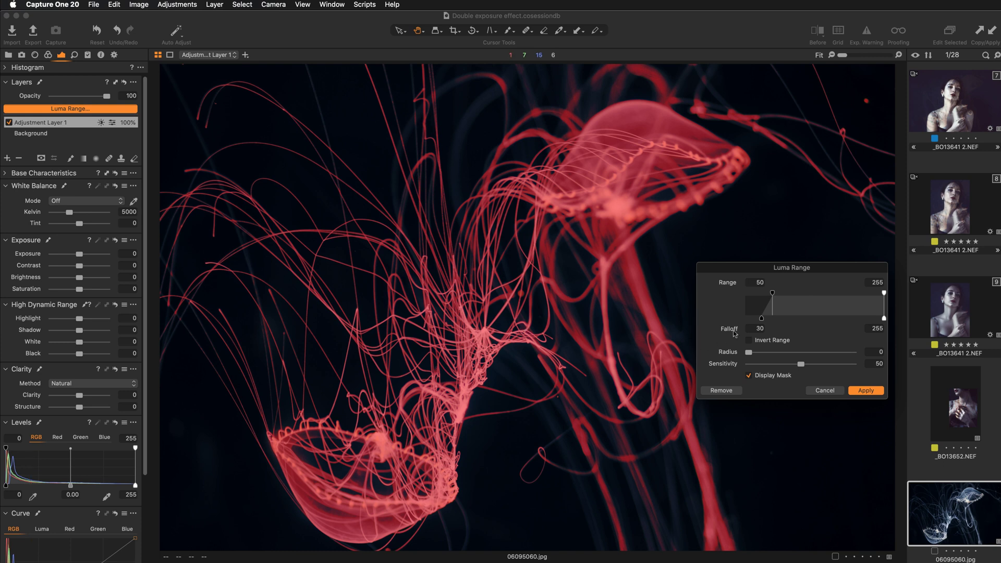
# - Refine the luma mask to radius 7.6 with range about 45–255, then apply it
pyautogui.moveTo(772, 295); pyautogui.dragTo(759, 319)
pyautogui.moveTo(772, 295); pyautogui.dragTo(773, 298)
pyautogui.moveTo(749, 352); pyautogui.dragTo(802, 367)
pyautogui.click(749, 376)
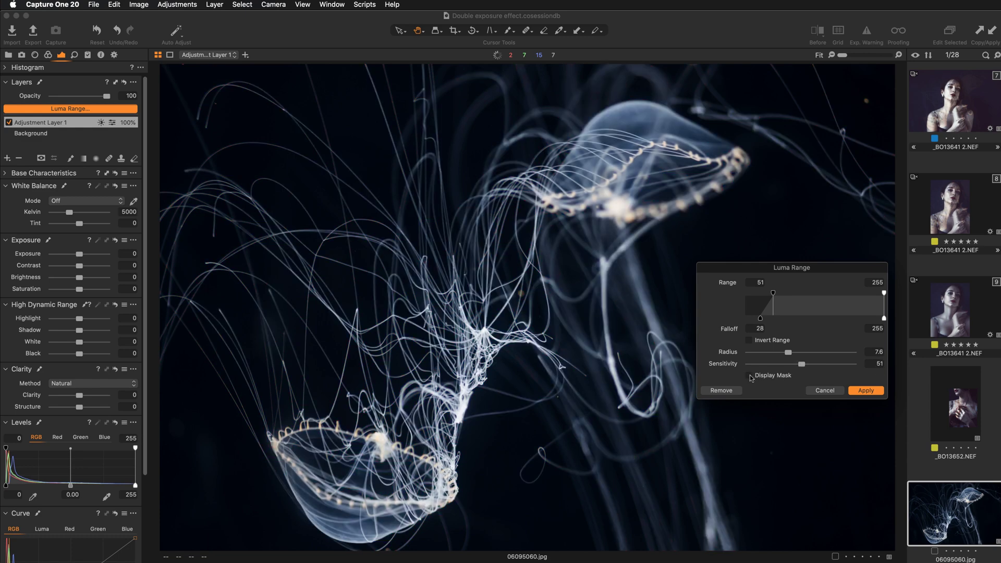
pyautogui.click(750, 376)
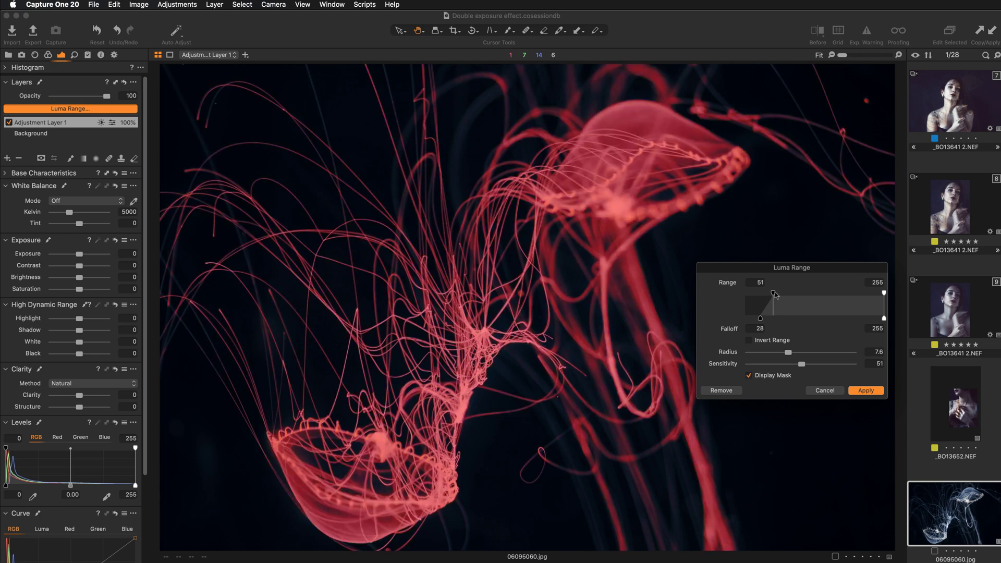
pyautogui.moveTo(775, 295); pyautogui.dragTo(771, 295)
pyautogui.moveTo(772, 295); pyautogui.dragTo(772, 295)
pyautogui.click(867, 390)
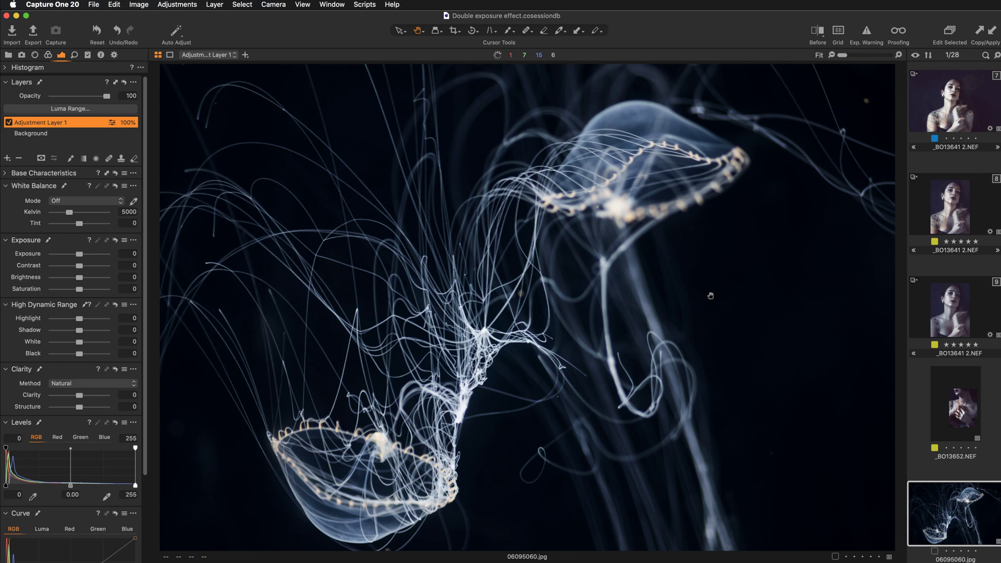
# - Preview the mask, copy the jellyfish photo's adjustments, then open portrait _BO13641 2.NEF
pyautogui.press('m')
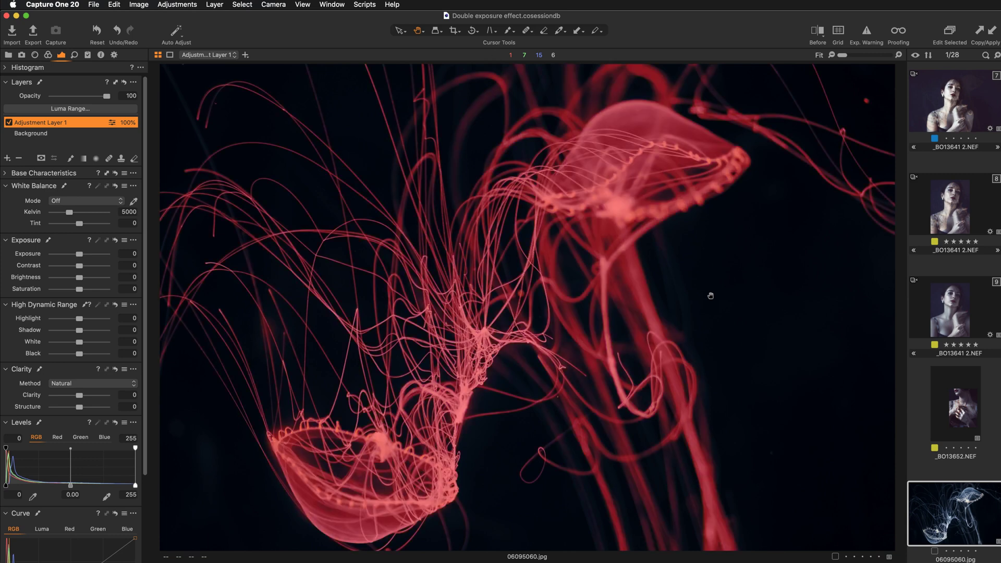
pyautogui.press('m')
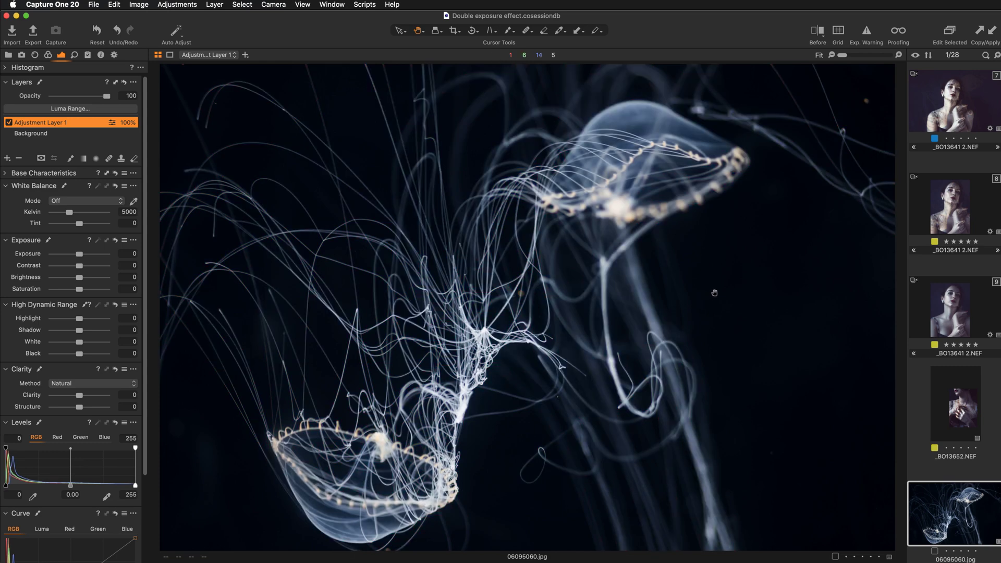
pyautogui.click(979, 33)
pyautogui.click(50, 138)
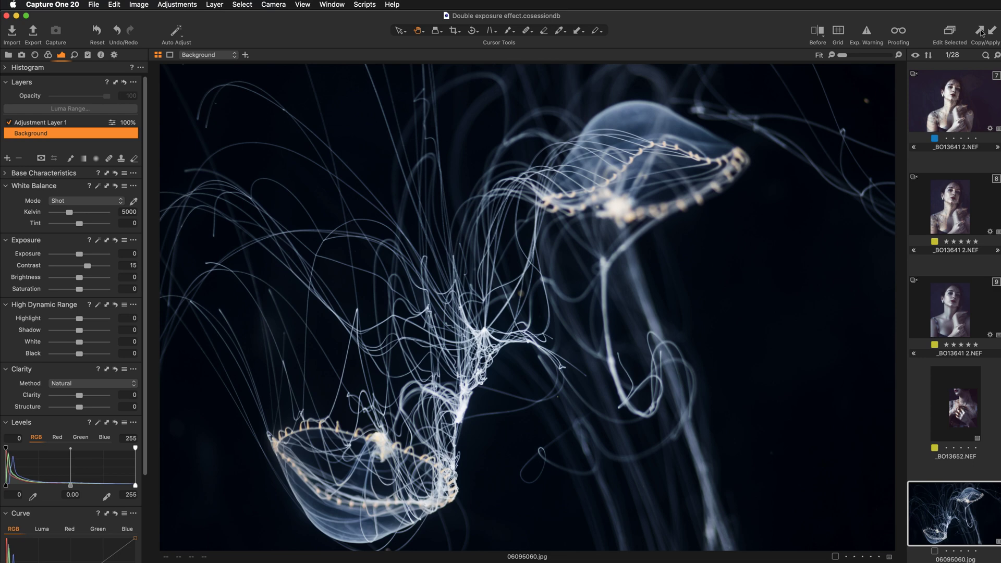
pyautogui.click(957, 297)
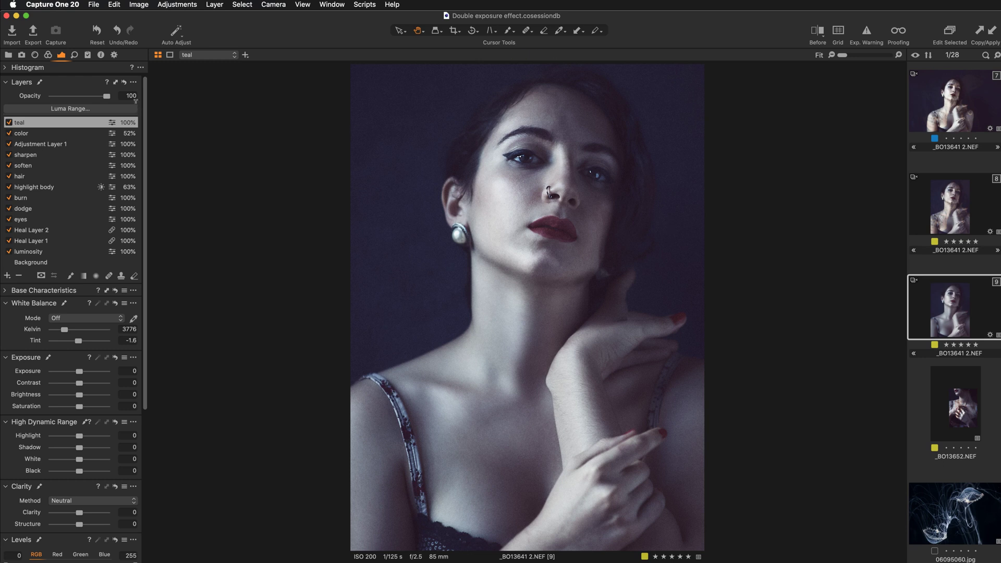
# - In a floating Adjustments Clipboard, uncheck Exposure and paste only Adjustment Layer 1 onto the portrait
pyautogui.click(89, 56)
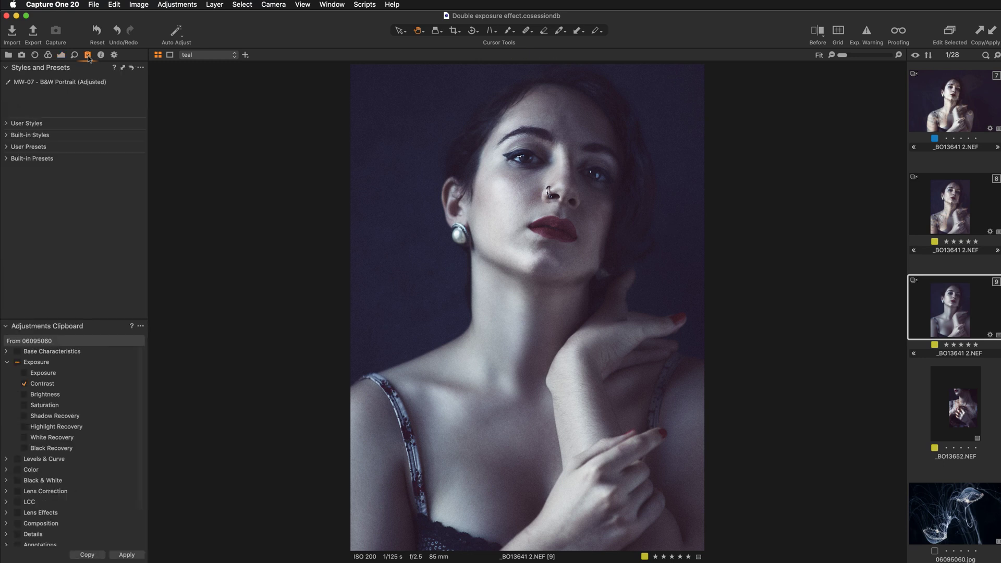
pyautogui.moveTo(92, 326); pyautogui.dragTo(246, 101)
pyautogui.moveTo(302, 188); pyautogui.dragTo(310, 500)
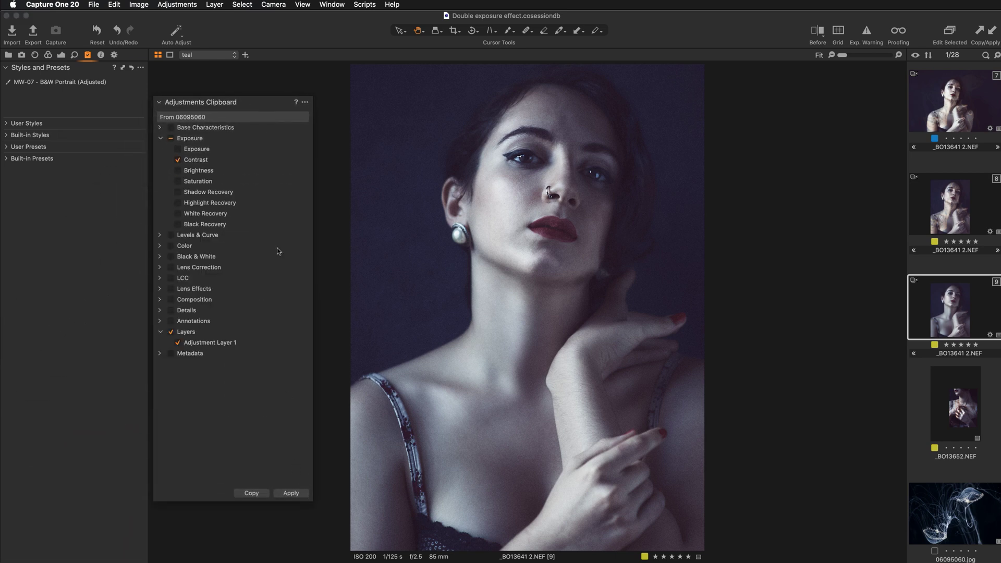
pyautogui.click(171, 140)
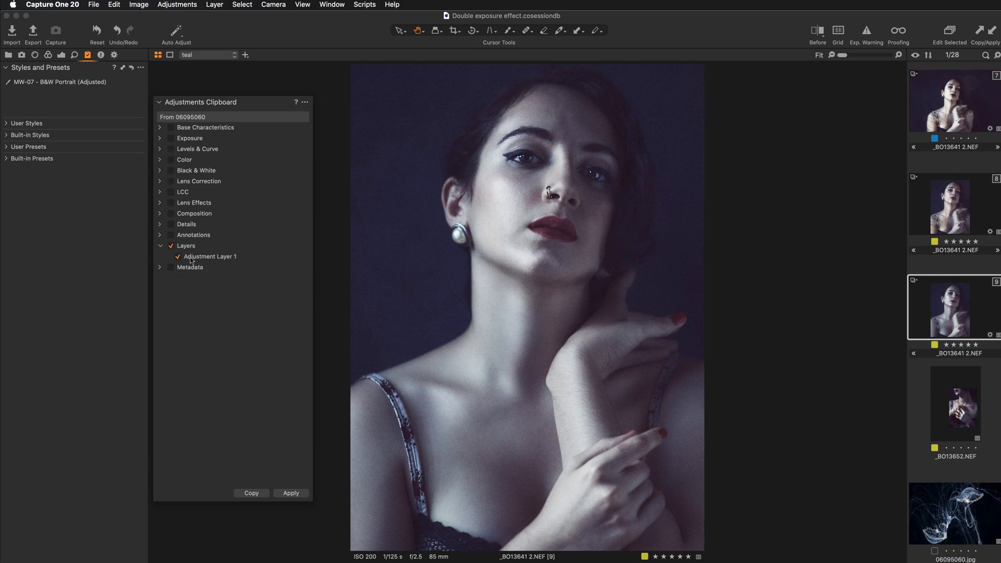
pyautogui.click(299, 494)
pyautogui.click(61, 54)
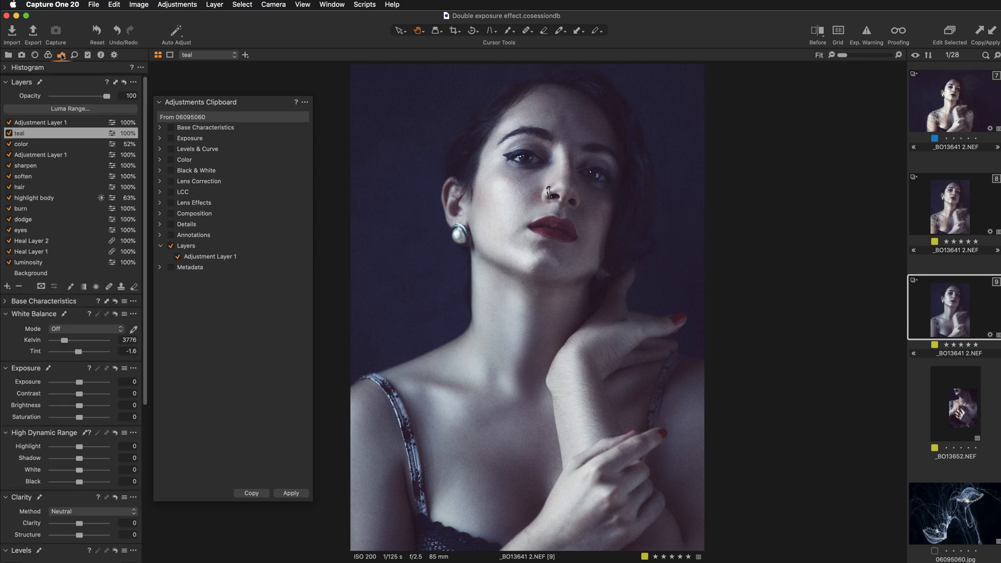
pyautogui.click(55, 124)
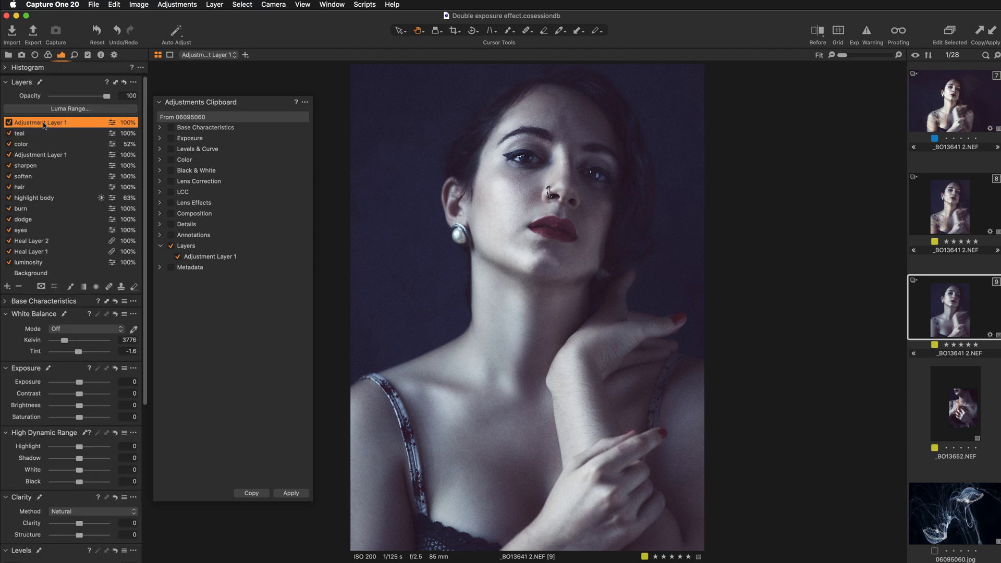
pyautogui.press('m')
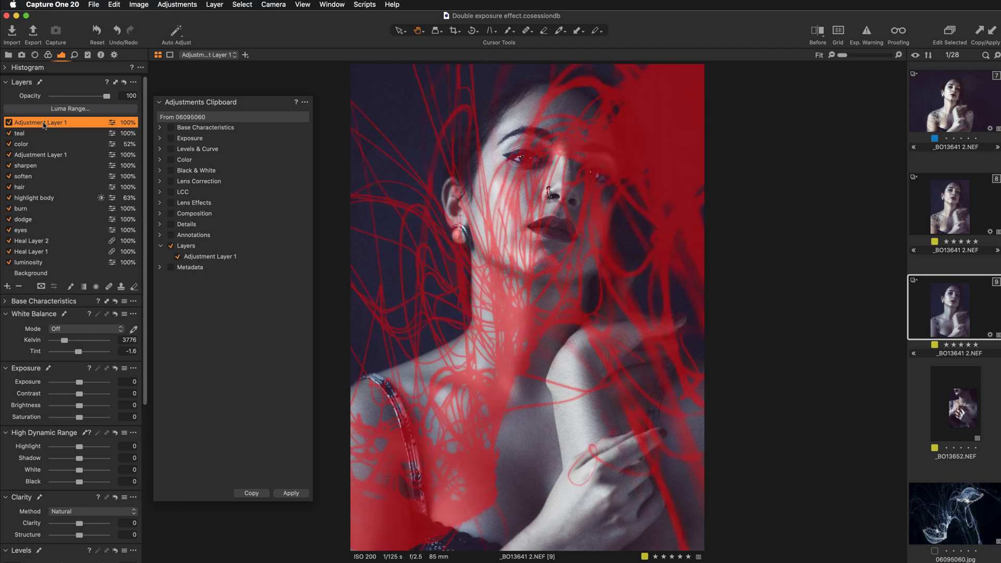
pyautogui.click(87, 54)
pyautogui.moveTo(256, 104); pyautogui.dragTo(88, 154)
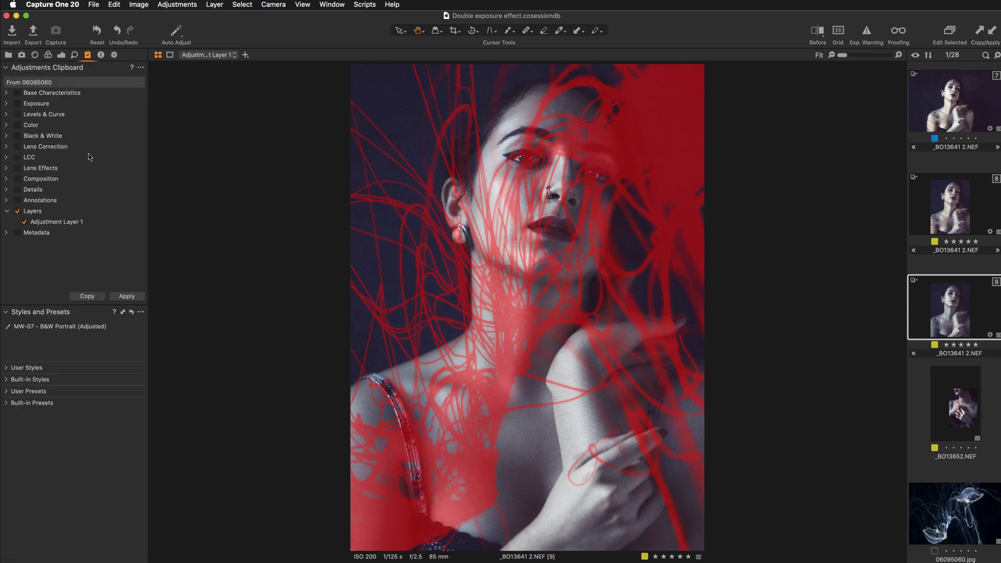
pyautogui.click(62, 54)
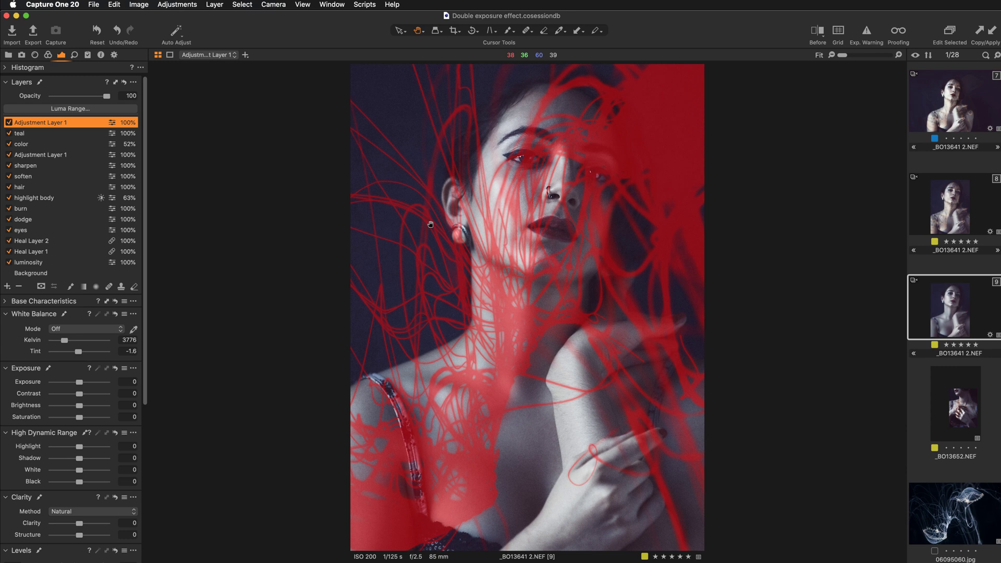
pyautogui.press('m')
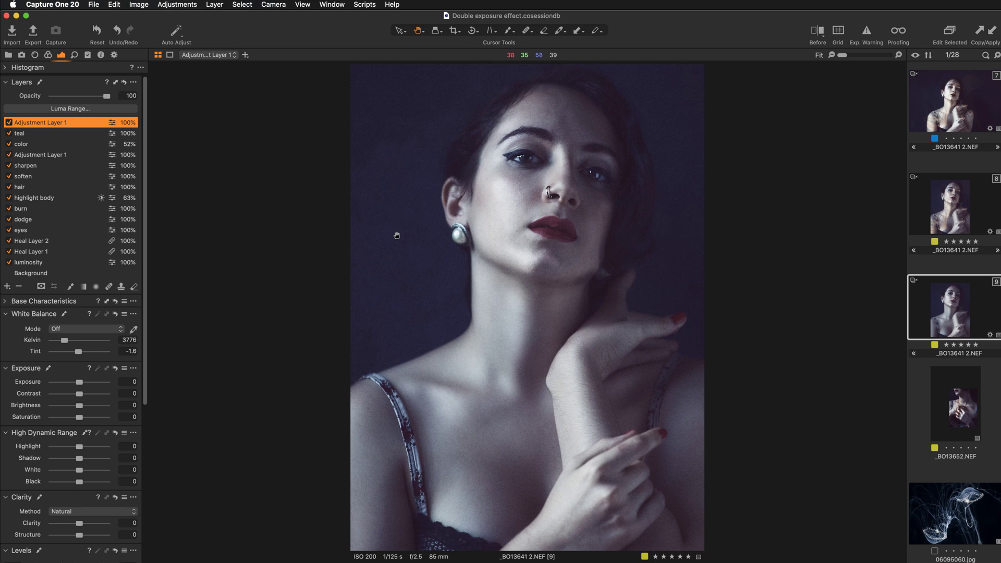
pyautogui.press('super+equal')
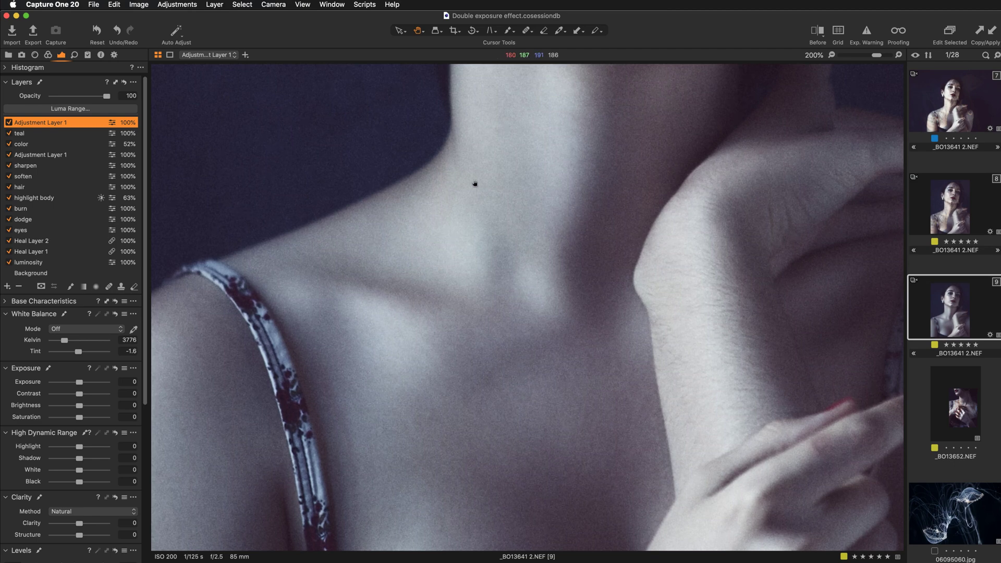
pyautogui.moveTo(487, 170); pyautogui.dragTo(512, 380)
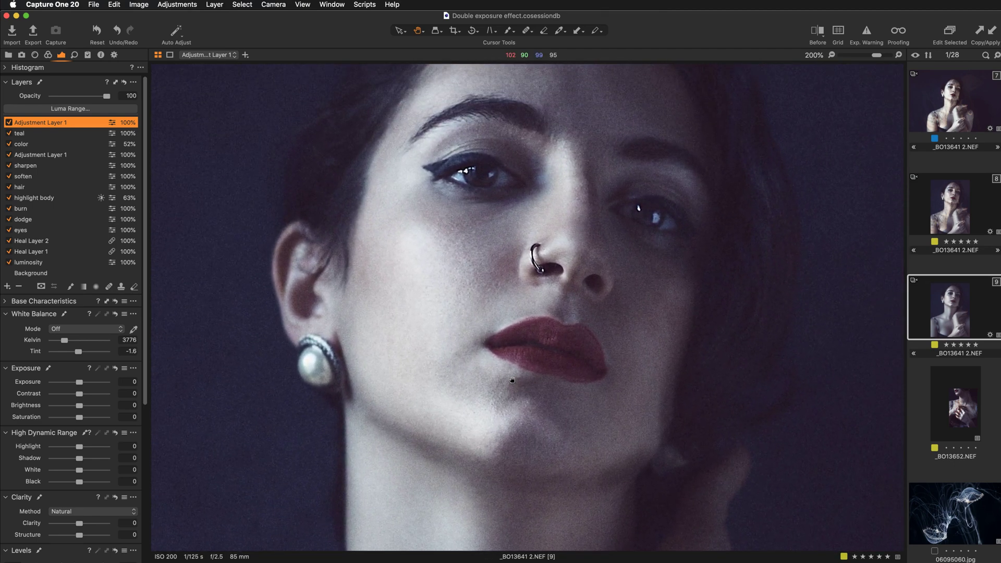
pyautogui.moveTo(512, 380)
pyautogui.mouseDown()
pyautogui.moveTo(489, 417)
pyautogui.moveTo(521, 337)
pyautogui.moveTo(510, 374)
pyautogui.mouseUp()
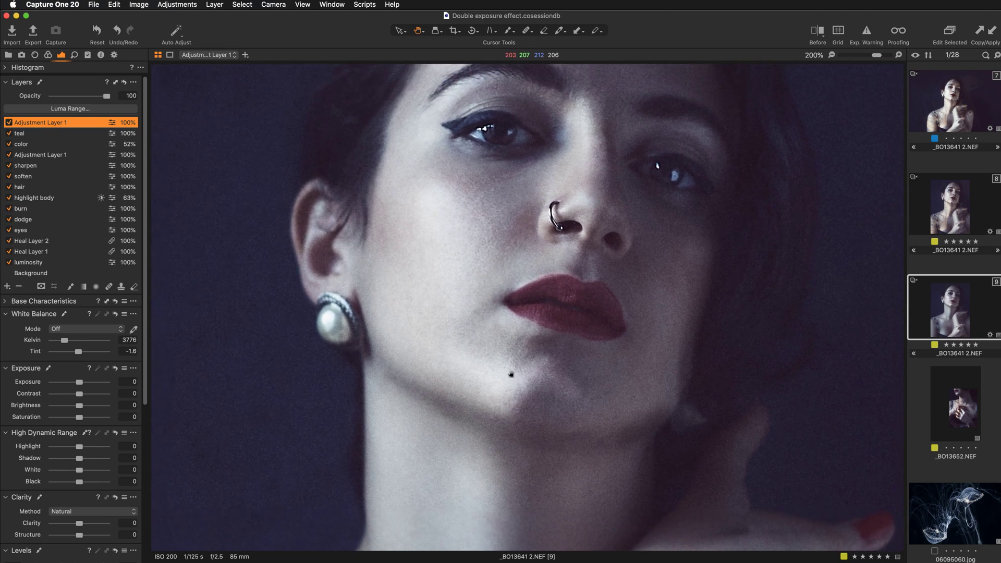
pyautogui.press('super+minus')
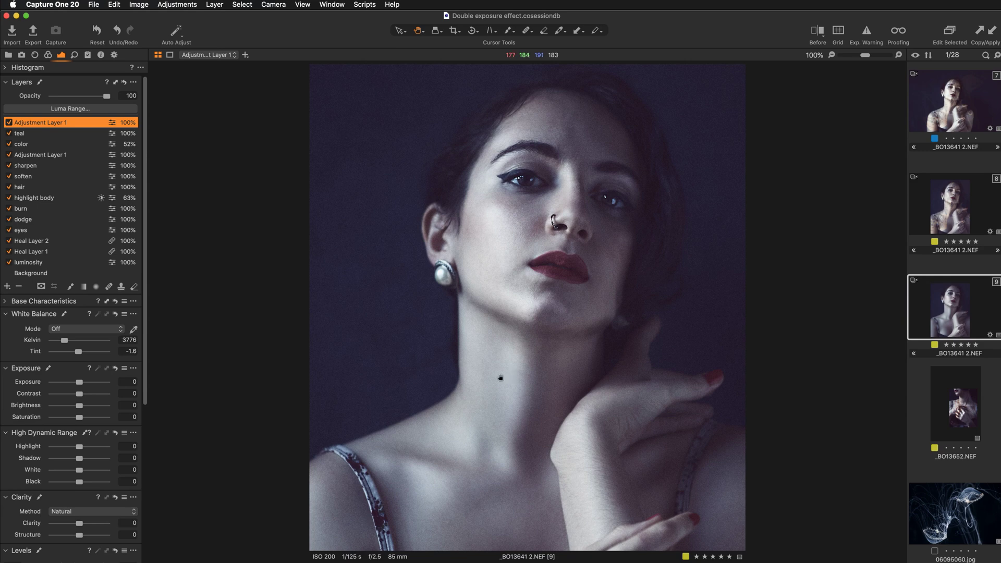
pyautogui.moveTo(492, 397); pyautogui.dragTo(495, 370)
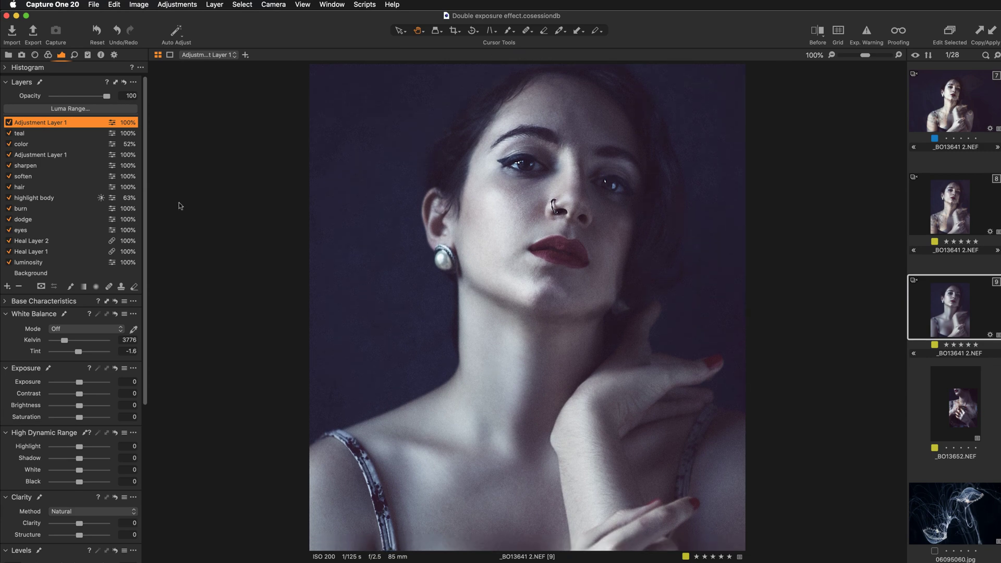
# - Rename Adjustment Layer 1 to 'jelly fish' and warm its white balance to 5750 K
pyautogui.doubleClick(45, 123)
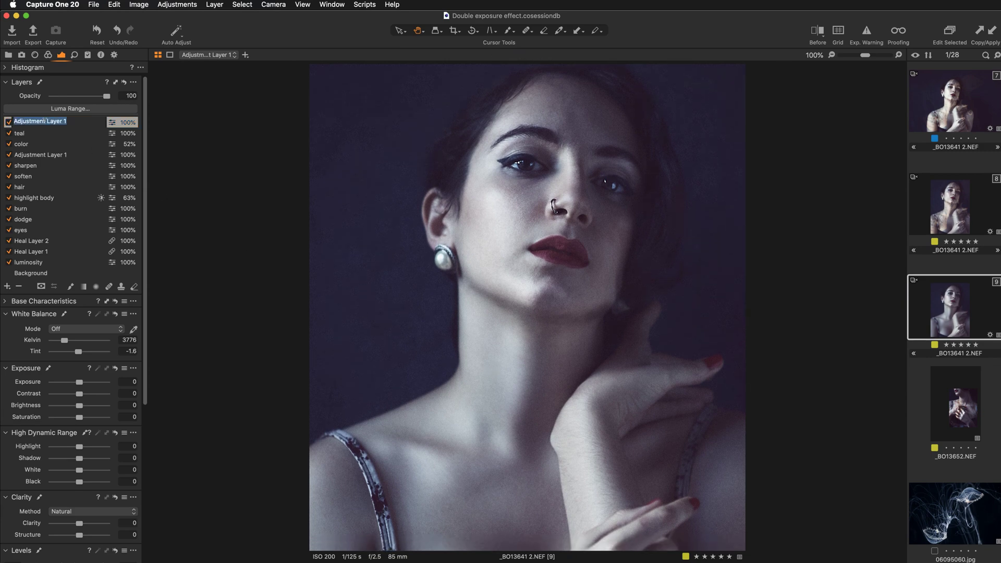
pyautogui.write('jelly fish')
pyautogui.press('Return')
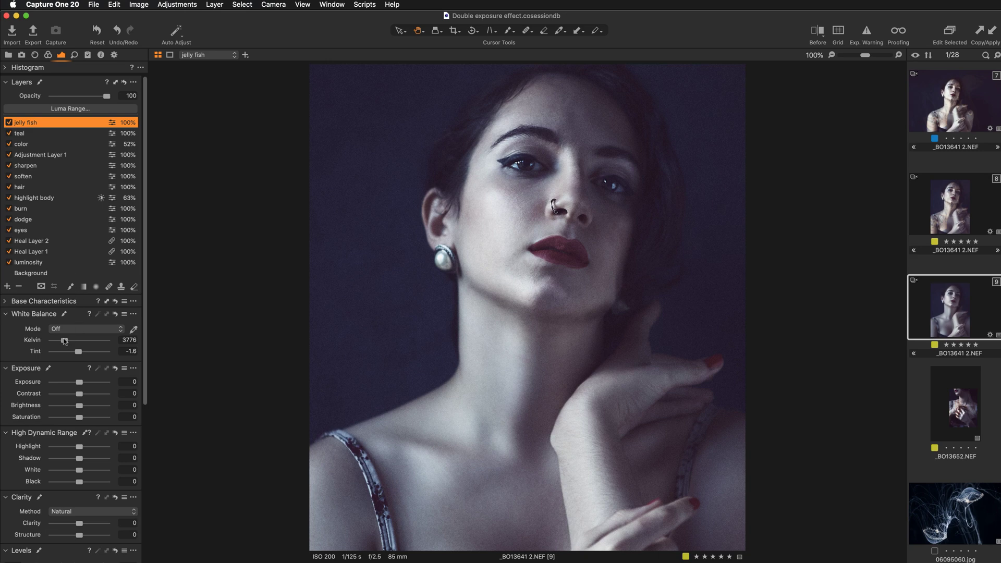
pyautogui.moveTo(65, 342)
pyautogui.mouseDown()
pyautogui.moveTo(56, 342)
pyautogui.moveTo(73, 342)
pyautogui.mouseUp()
# - Raise the jelly fish layer's Brightness to 20 and settle its Kelvin near 5713 K
pyautogui.moveTo(78, 409); pyautogui.dragTo(89, 406)
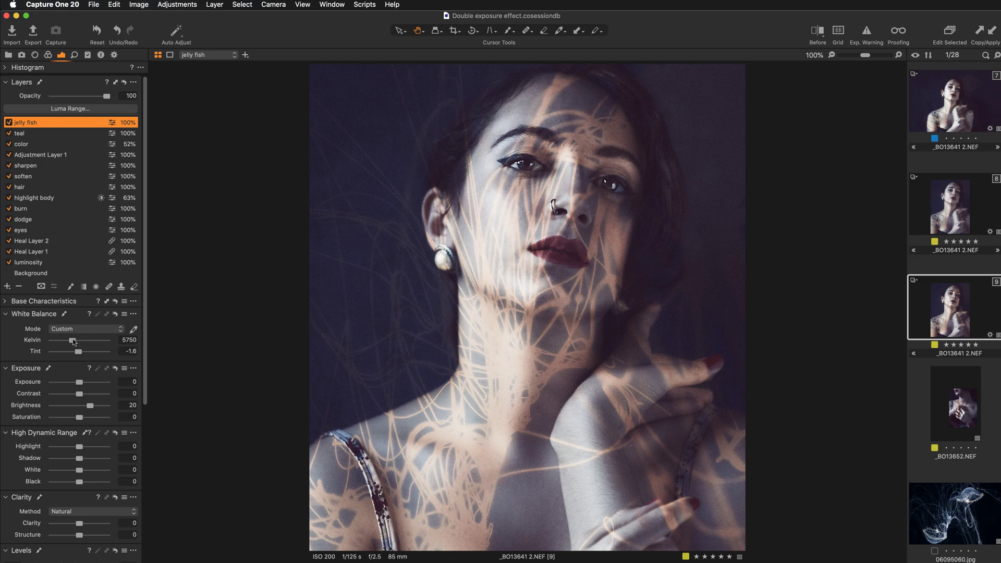
pyautogui.moveTo(72, 341); pyautogui.dragTo(64, 341)
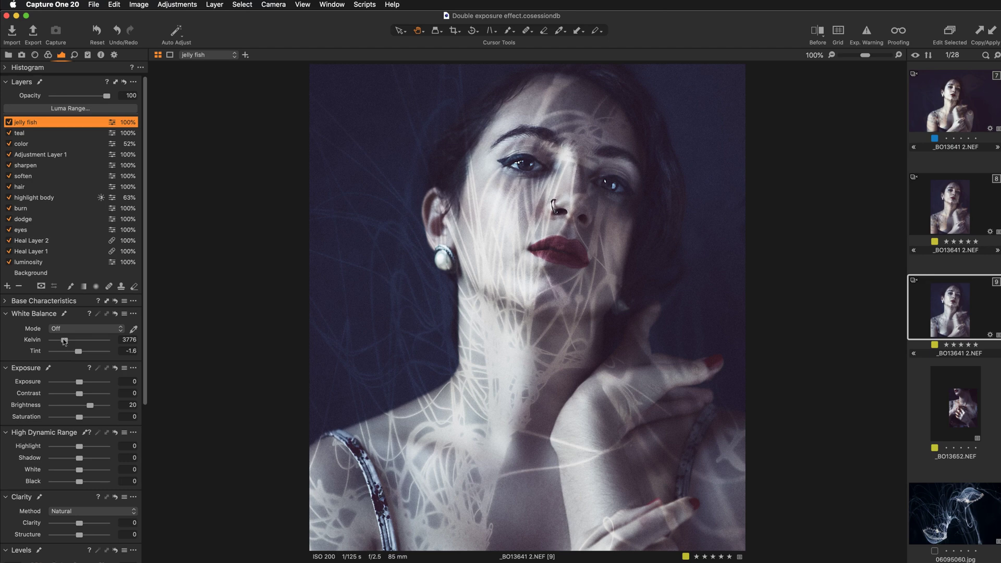
pyautogui.moveTo(63, 342); pyautogui.dragTo(73, 341)
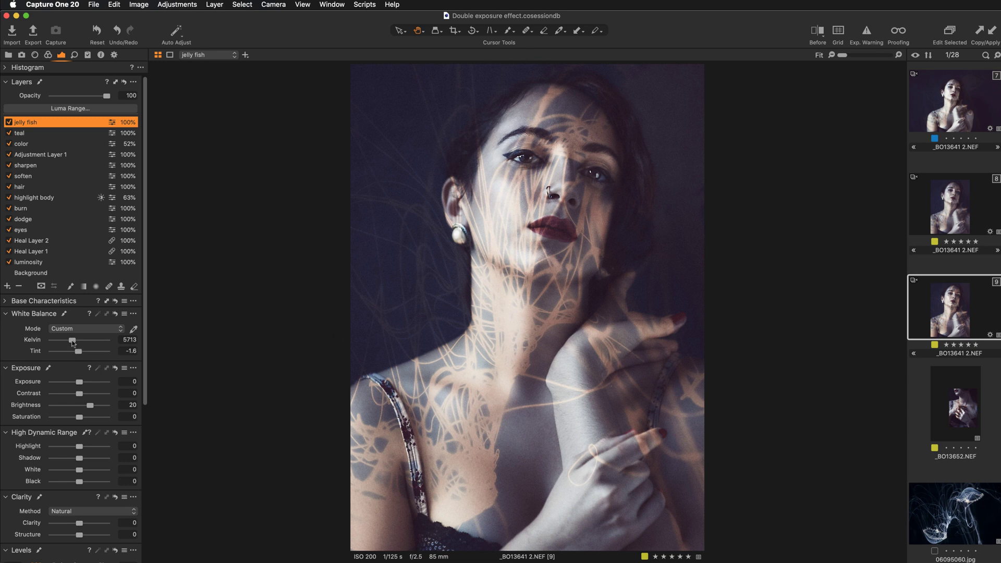
# - Try cooler white balance, undo back to 5633 K, then nudge the layer's exposure down
pyautogui.moveTo(73, 341); pyautogui.dragTo(63, 344)
pyautogui.moveTo(63, 344); pyautogui.dragTo(33, 341)
pyautogui.press('super+z')
pyautogui.moveTo(80, 383)
pyautogui.mouseDown()
pyautogui.moveTo(68, 383)
pyautogui.moveTo(81, 386)
pyautogui.mouseUp()
# - Try the jelly fish layer's Contrast at -50 and higher, then reset it to 0
pyautogui.moveTo(79, 395); pyautogui.dragTo(49, 397)
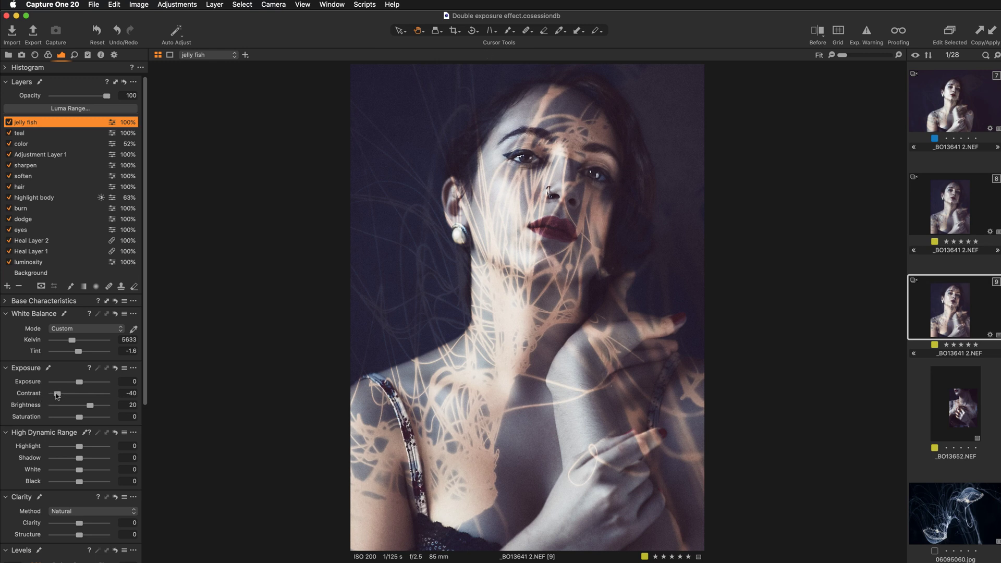
pyautogui.moveTo(52, 394); pyautogui.dragTo(94, 395)
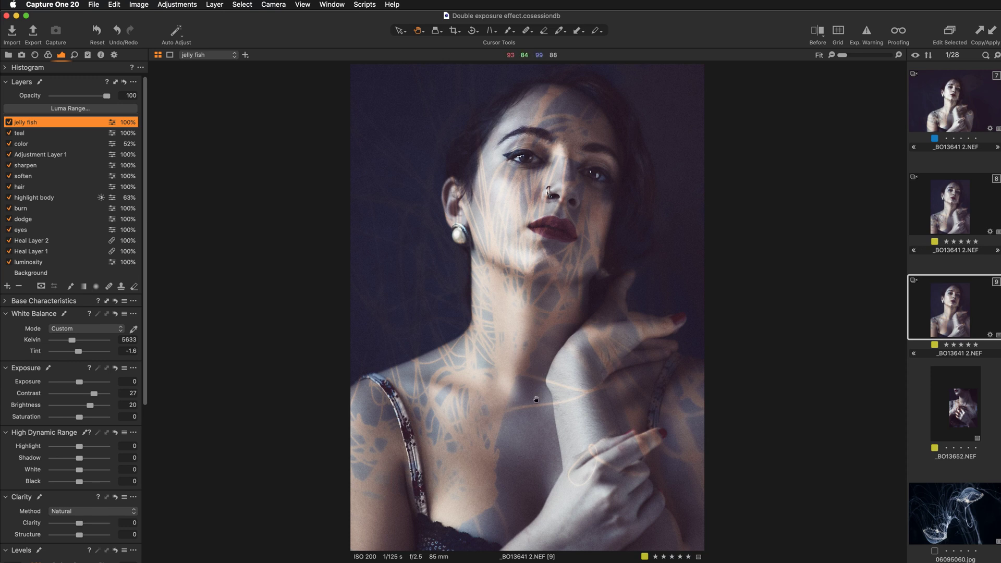
pyautogui.doubleClick(94, 394)
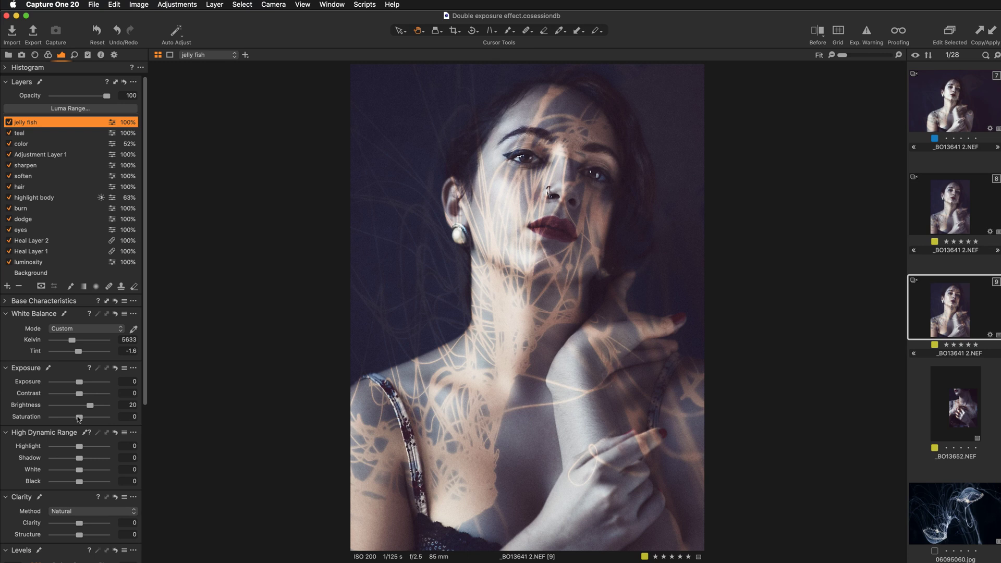
# - Toggle the jelly fish mask overlay on and off, then raise Saturation to 42
pyautogui.press('m')
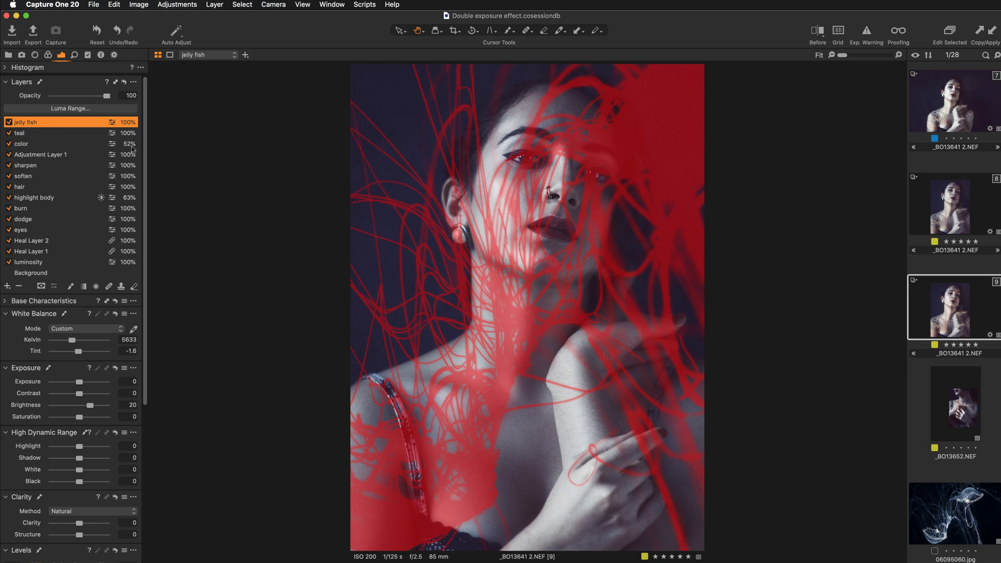
pyautogui.press('m')
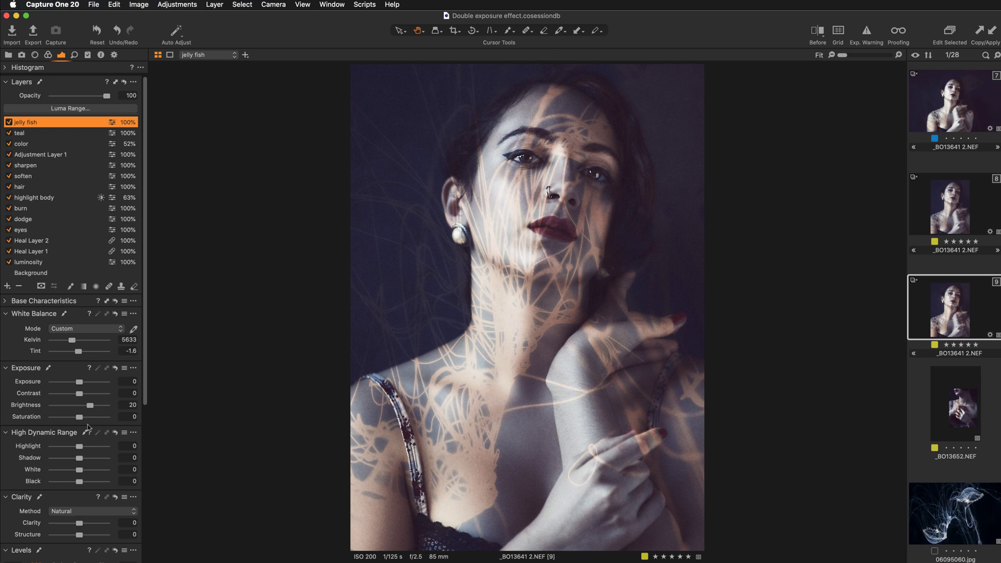
pyautogui.moveTo(79, 417)
pyautogui.mouseDown()
pyautogui.moveTo(54, 418)
pyautogui.moveTo(91, 418)
pyautogui.mouseUp()
# - Inspect the eyes at 200%, lower Saturation to 16, hide the Browser, and fit the portrait
pyautogui.press('super+alt+0')
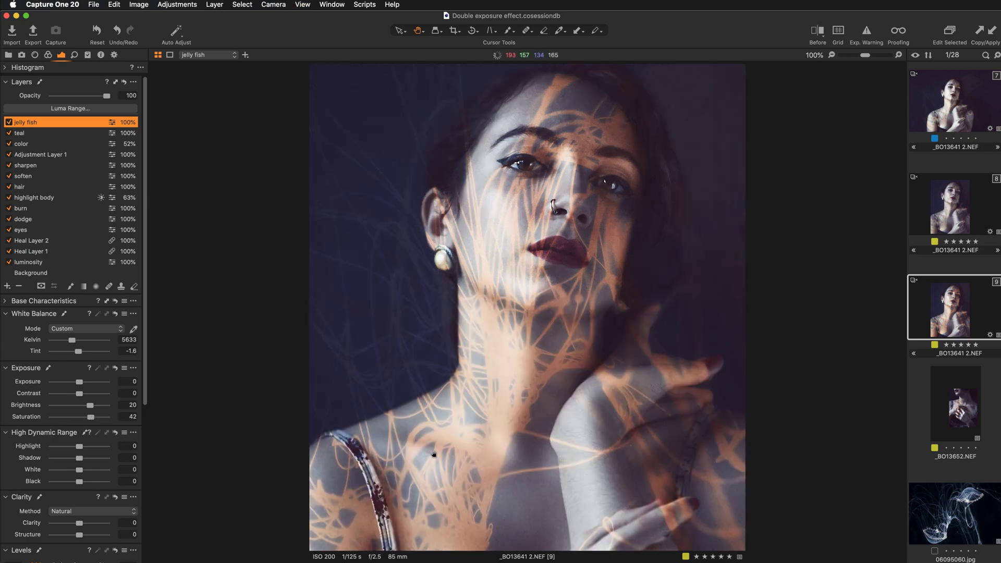
pyautogui.press('super+plus')
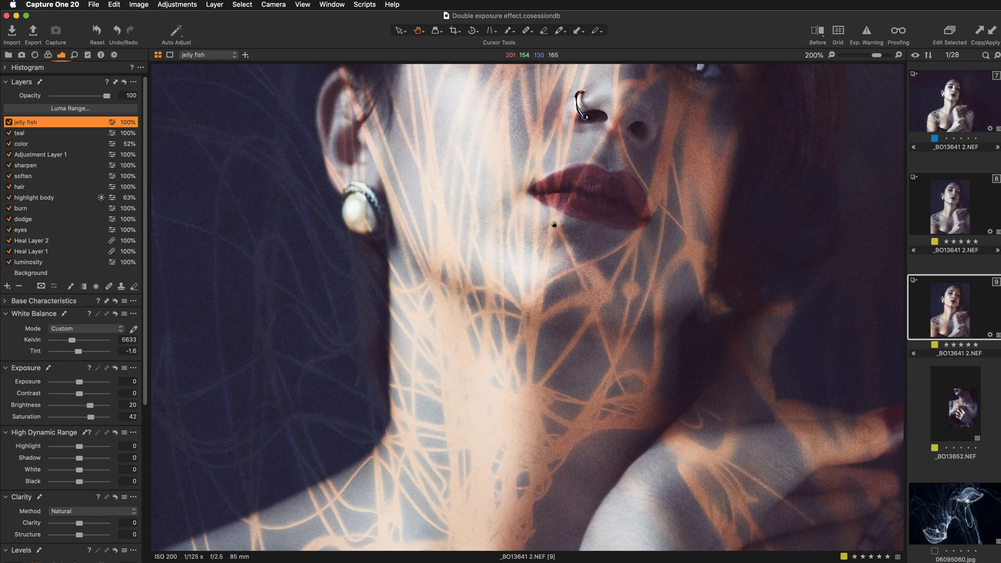
pyautogui.moveTo(556, 218); pyautogui.dragTo(536, 321)
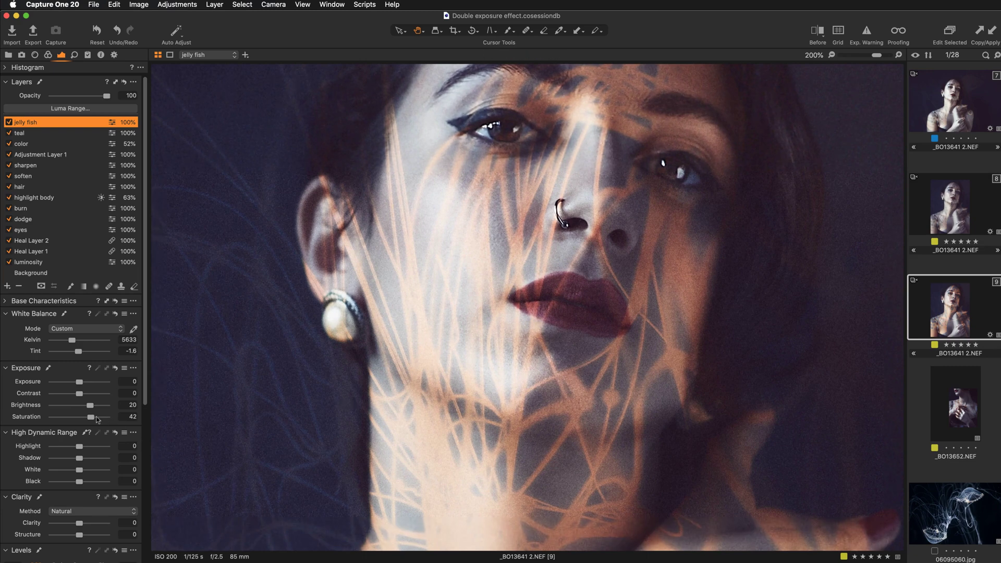
pyautogui.moveTo(95, 420); pyautogui.dragTo(85, 420)
pyautogui.press('super+b')
pyautogui.press('super+0')
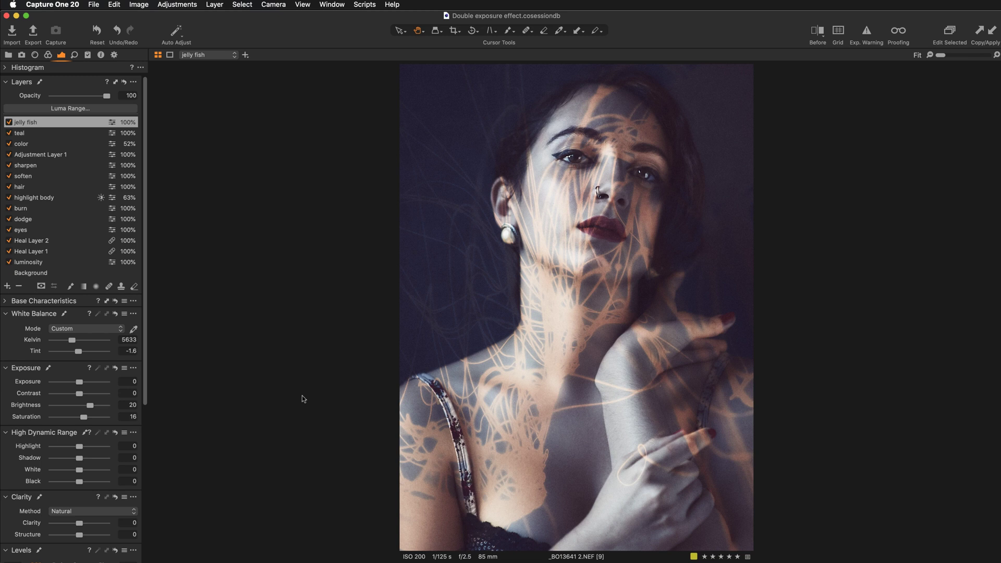
pyautogui.press('super+alt+0')
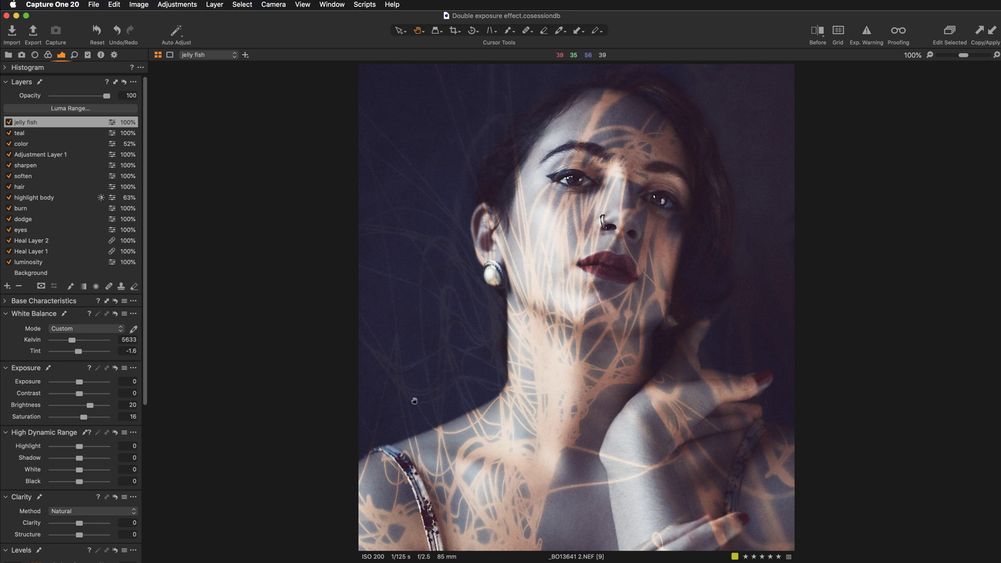
pyautogui.moveTo(503, 420); pyautogui.dragTo(511, 357)
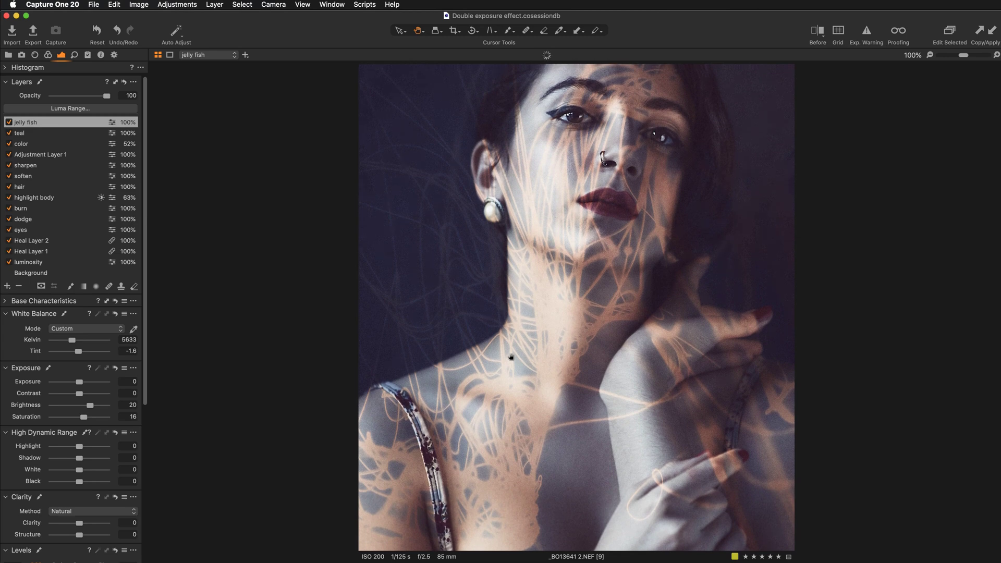
pyautogui.press('super+0')
pyautogui.press('v')
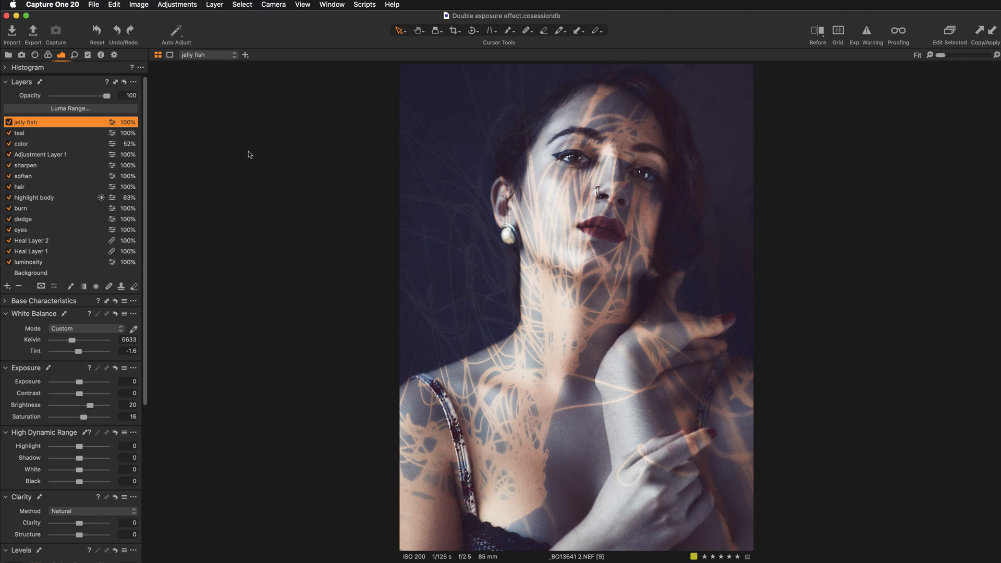
pyautogui.moveTo(80, 125)
pyautogui.mouseDown()
pyautogui.moveTo(71, 147)
pyautogui.moveTo(68, 138)
pyautogui.mouseUp()
pyautogui.click(211, 6)
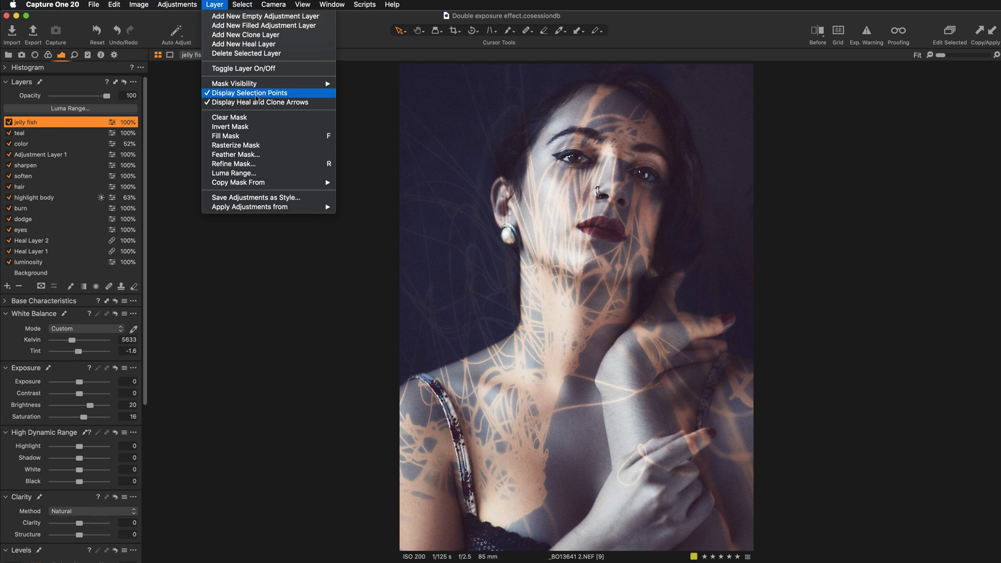
pyautogui.click(380, 102)
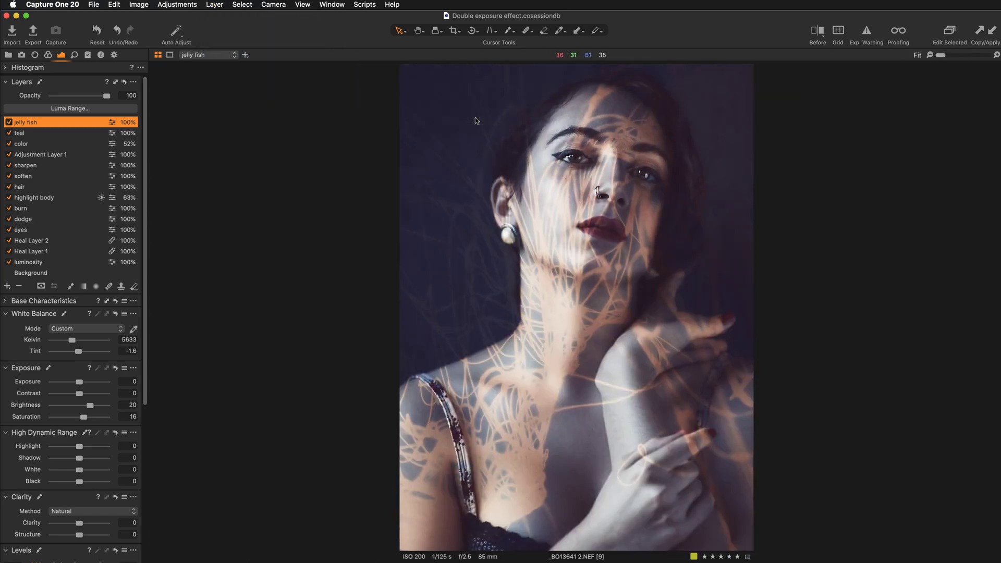
# - With the Draw Mask tool, slide the jellyfish texture left across the neck, then back right
pyautogui.press('b')
pyautogui.moveTo(625, 283); pyautogui.dragTo(599, 282)
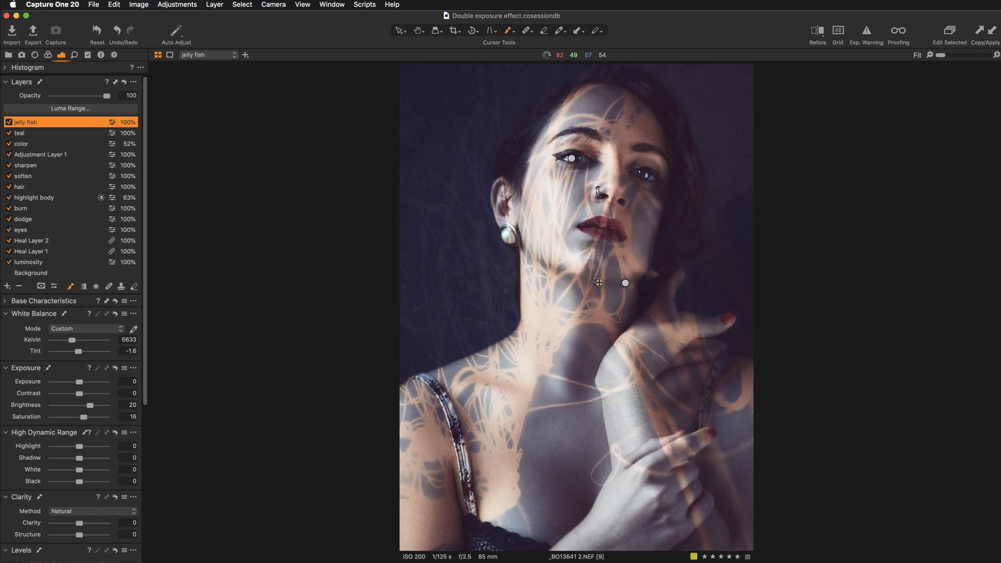
pyautogui.moveTo(599, 282); pyautogui.dragTo(583, 282)
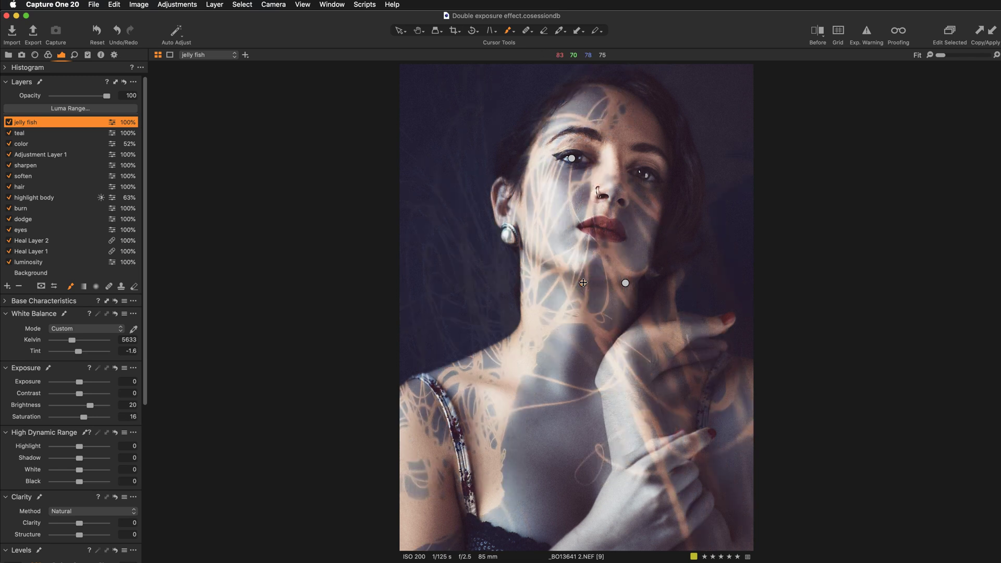
pyautogui.moveTo(582, 282); pyautogui.dragTo(619, 291)
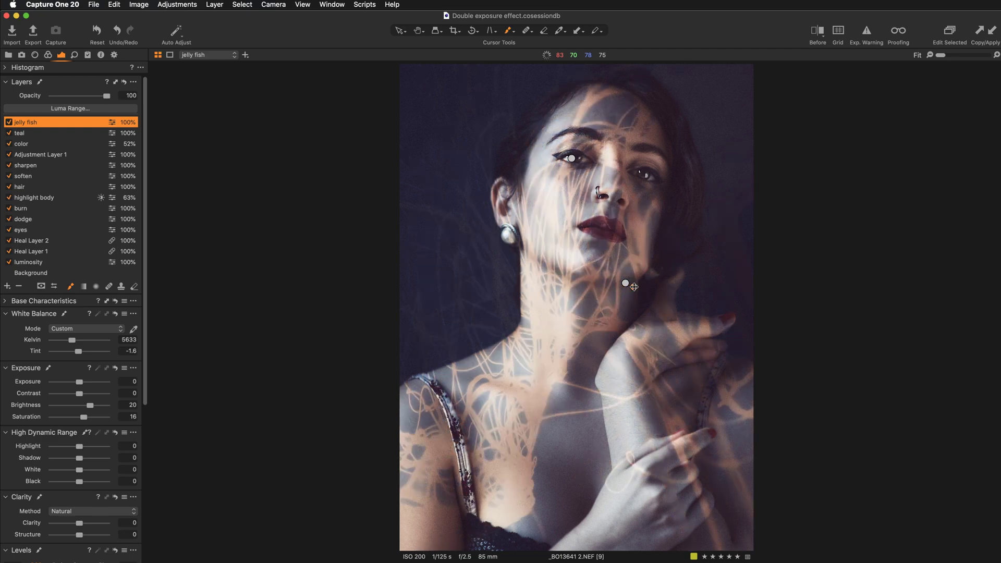